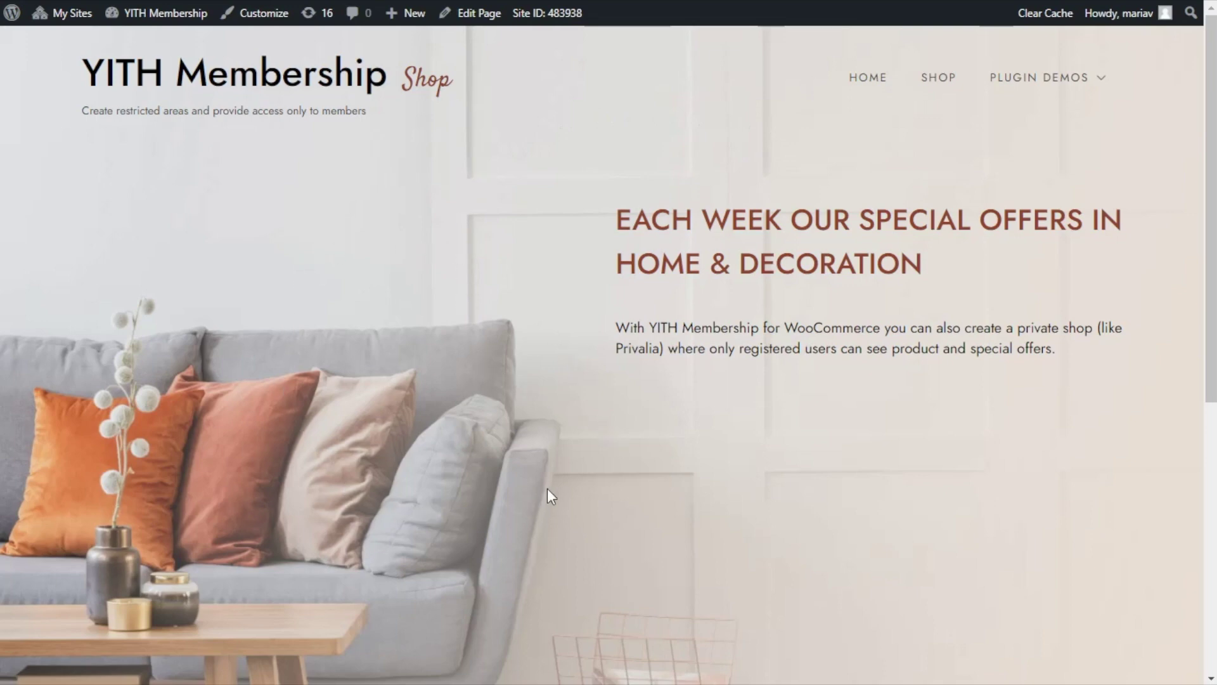
- Browse the homepage, then view the shop page showing all 8 products to anyone
{"action": "scroll", "coordinate": [515, 429], "scroll_direction": "down", "scroll_amount": 7}
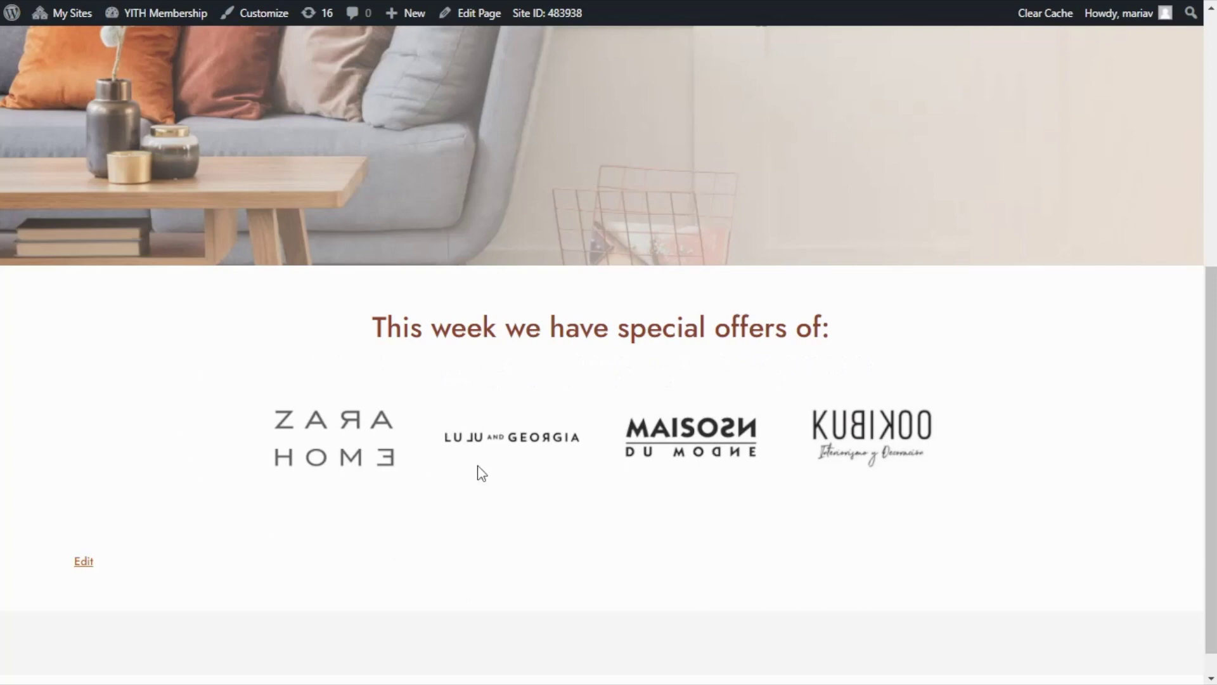
{"action": "scroll", "coordinate": [977, 429], "scroll_direction": "up", "scroll_amount": 1}
{"action": "scroll", "coordinate": [977, 429], "scroll_direction": "up", "scroll_amount": 6}
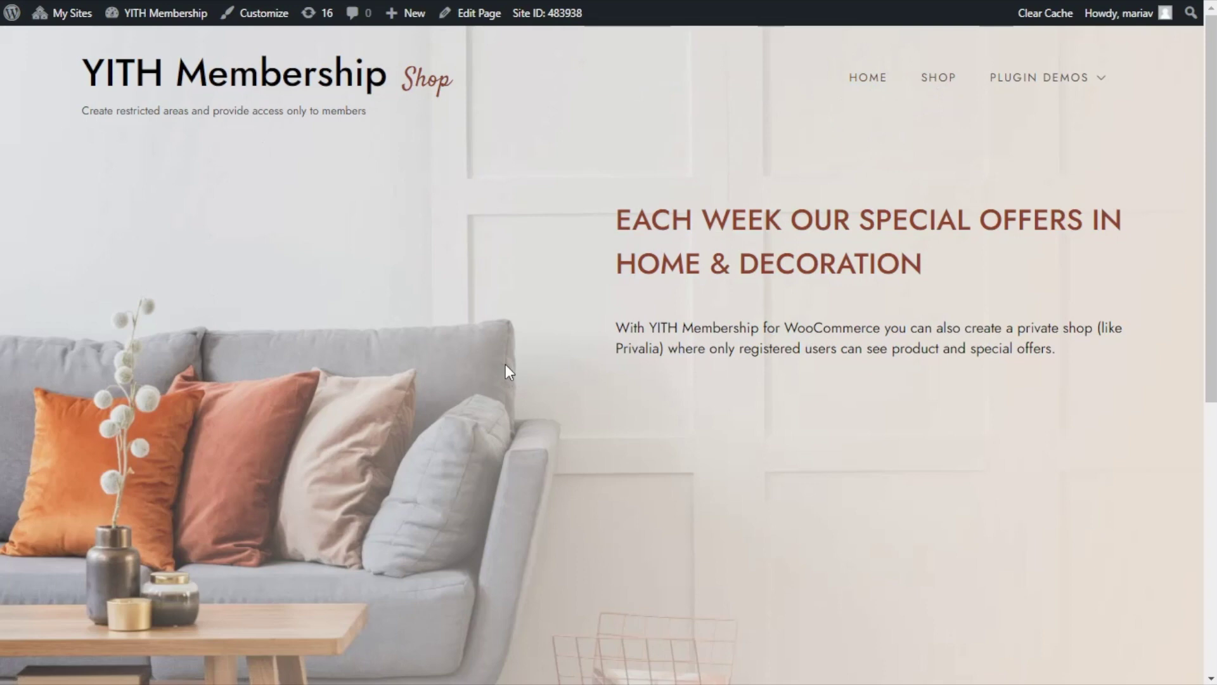
{"action": "left_click", "coordinate": [936, 93]}
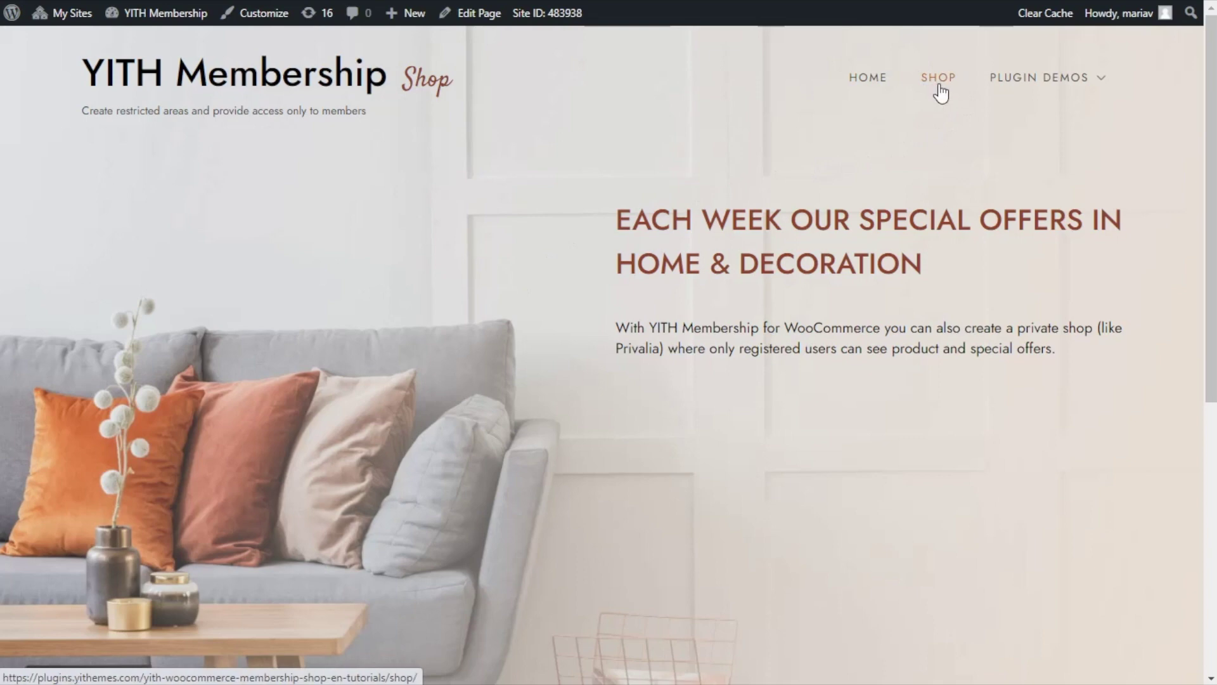
{"action": "scroll", "coordinate": [367, 266], "scroll_direction": "down", "scroll_amount": 1}
{"action": "scroll", "coordinate": [367, 266], "scroll_direction": "down", "scroll_amount": 3}
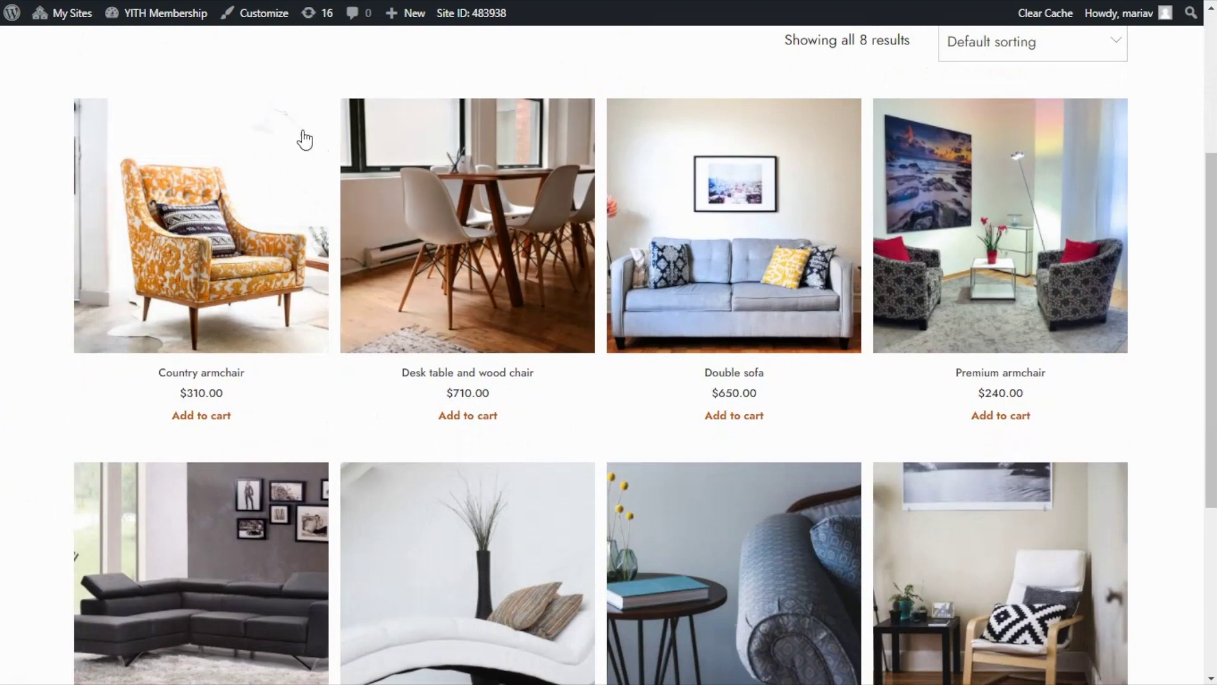
- Go to Dashboard > YITH > Membership and view the empty Membership Plans list
{"action": "mouse_move", "coordinate": [152, 15]}
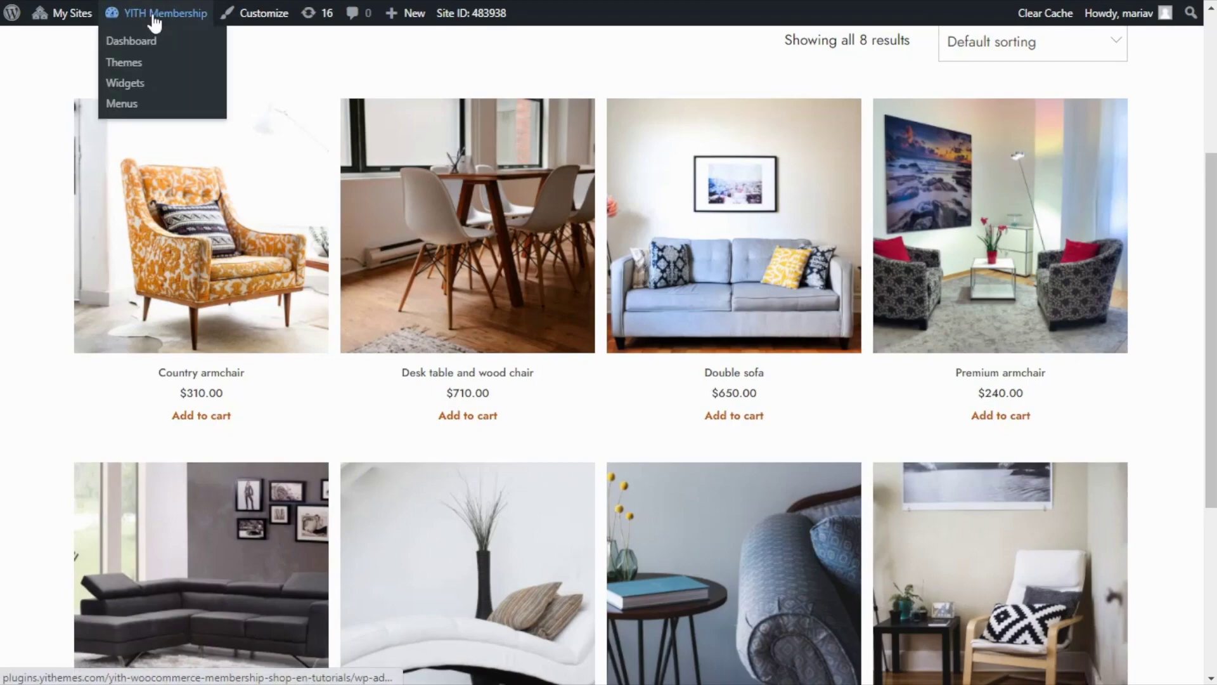
{"action": "left_click", "coordinate": [142, 42]}
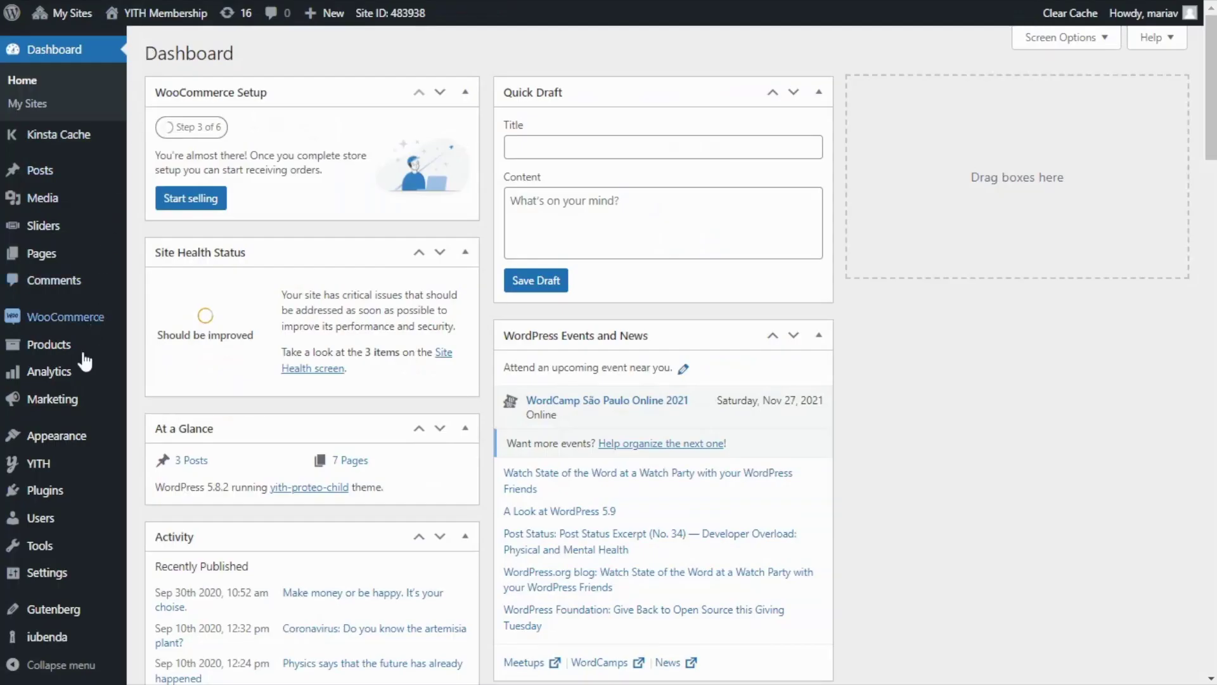
{"action": "mouse_move", "coordinate": [38, 463]}
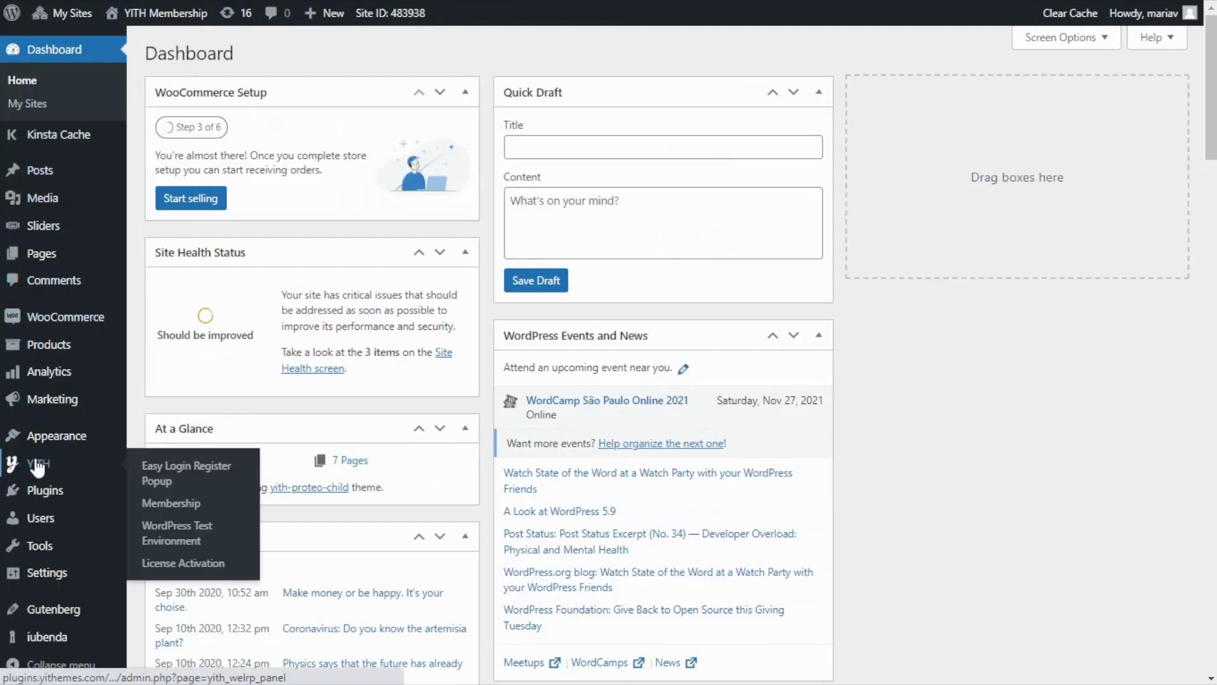
{"action": "left_click", "coordinate": [194, 502]}
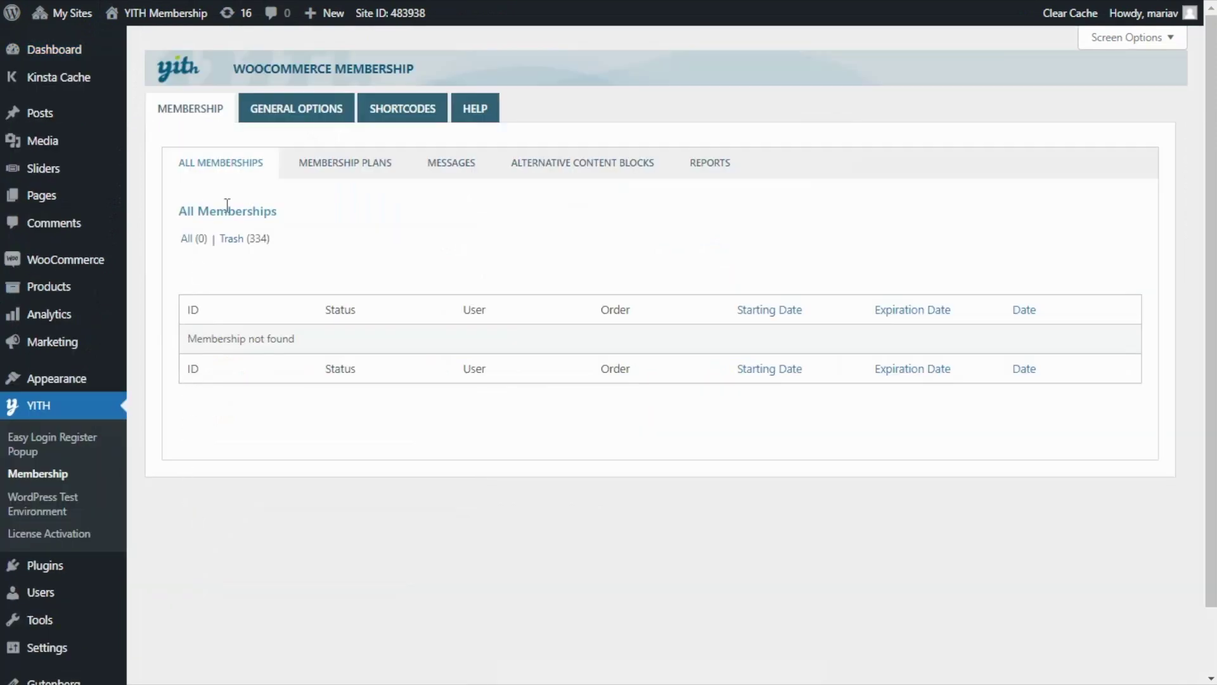
{"action": "left_click", "coordinate": [346, 176]}
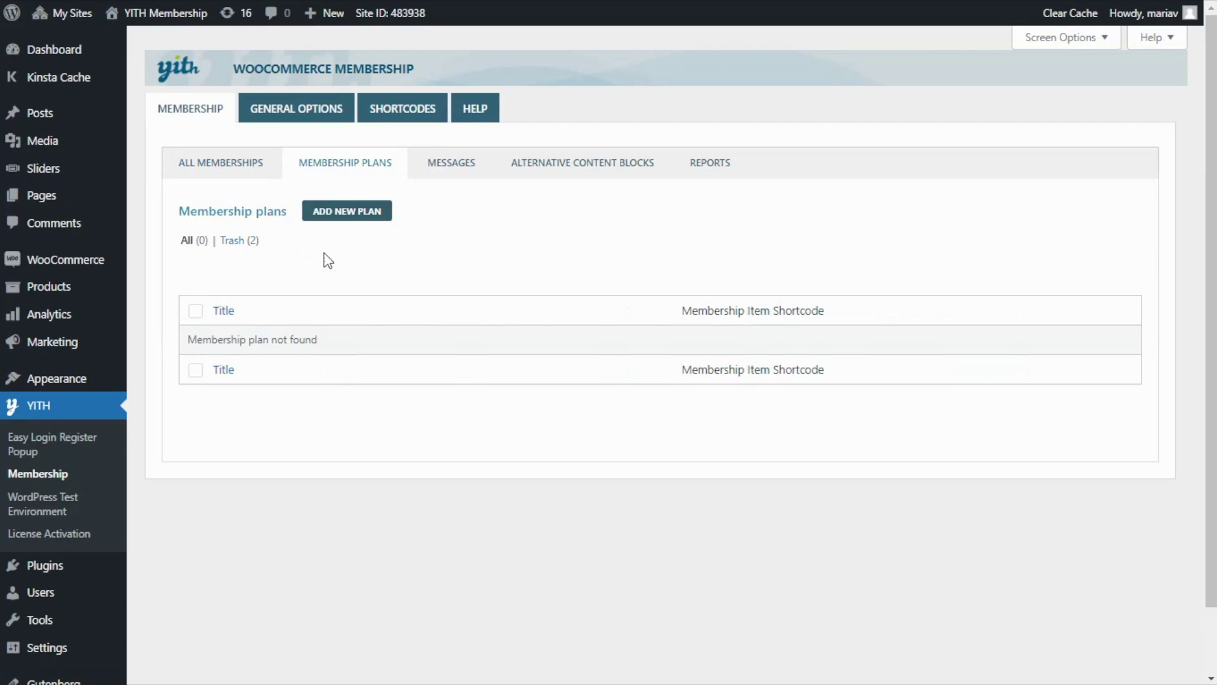
- Start a new membership plan titled 'Shop Access'
{"action": "left_click", "coordinate": [365, 215]}
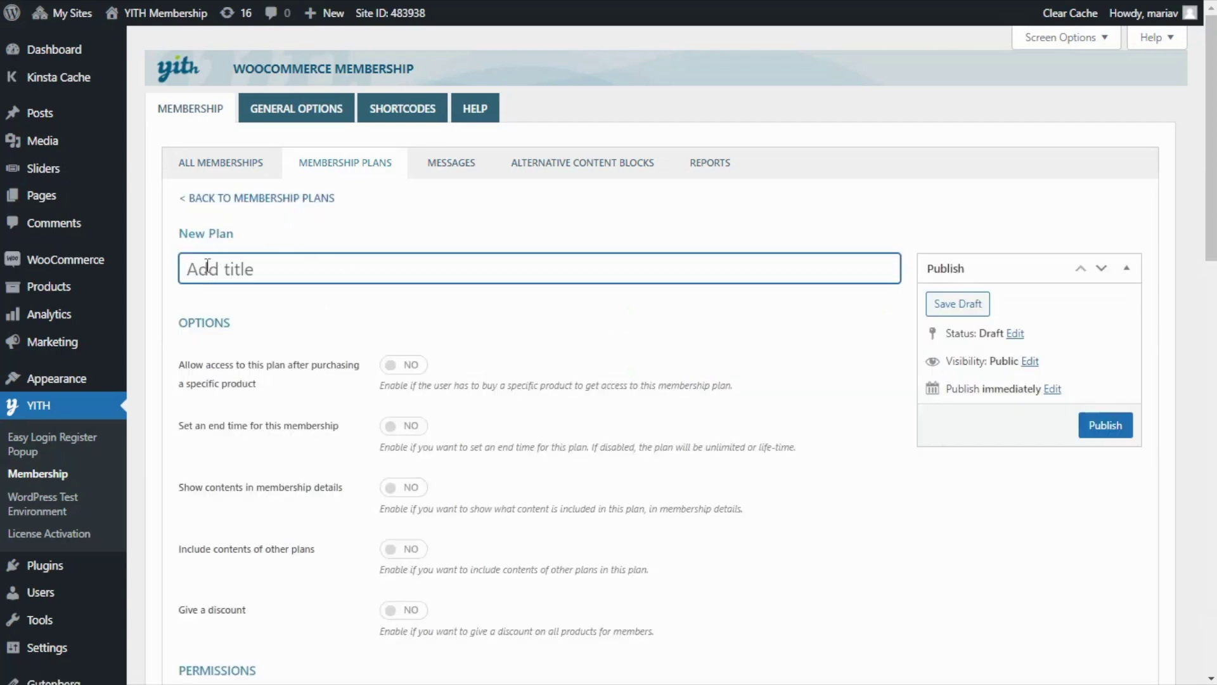
{"action": "type", "text": "Shop Access"}
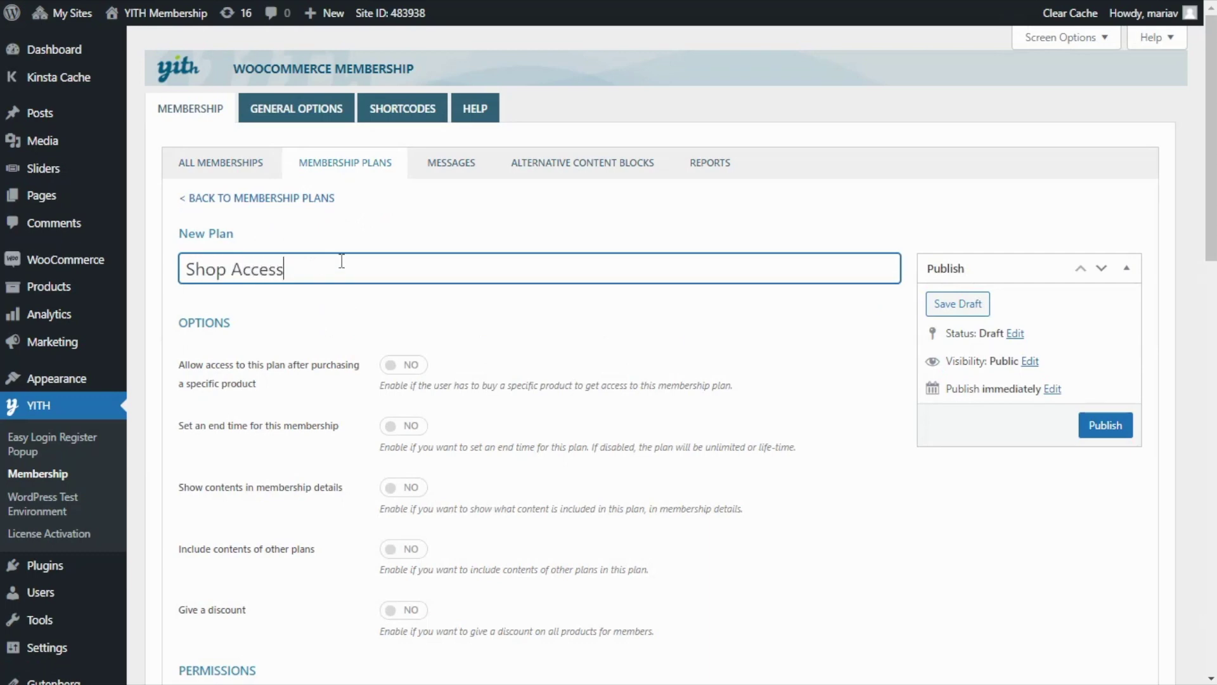
{"action": "scroll", "coordinate": [340, 266], "scroll_direction": "down", "scroll_amount": 6}
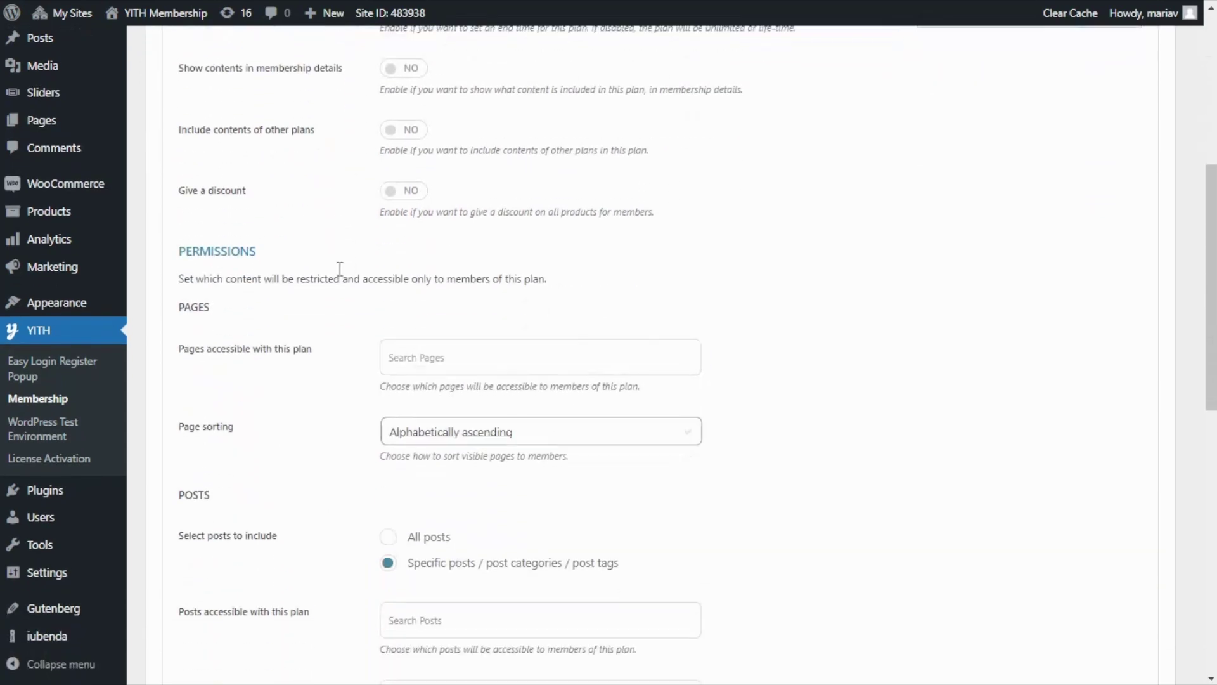
{"action": "scroll", "coordinate": [341, 269], "scroll_direction": "down", "scroll_amount": 1}
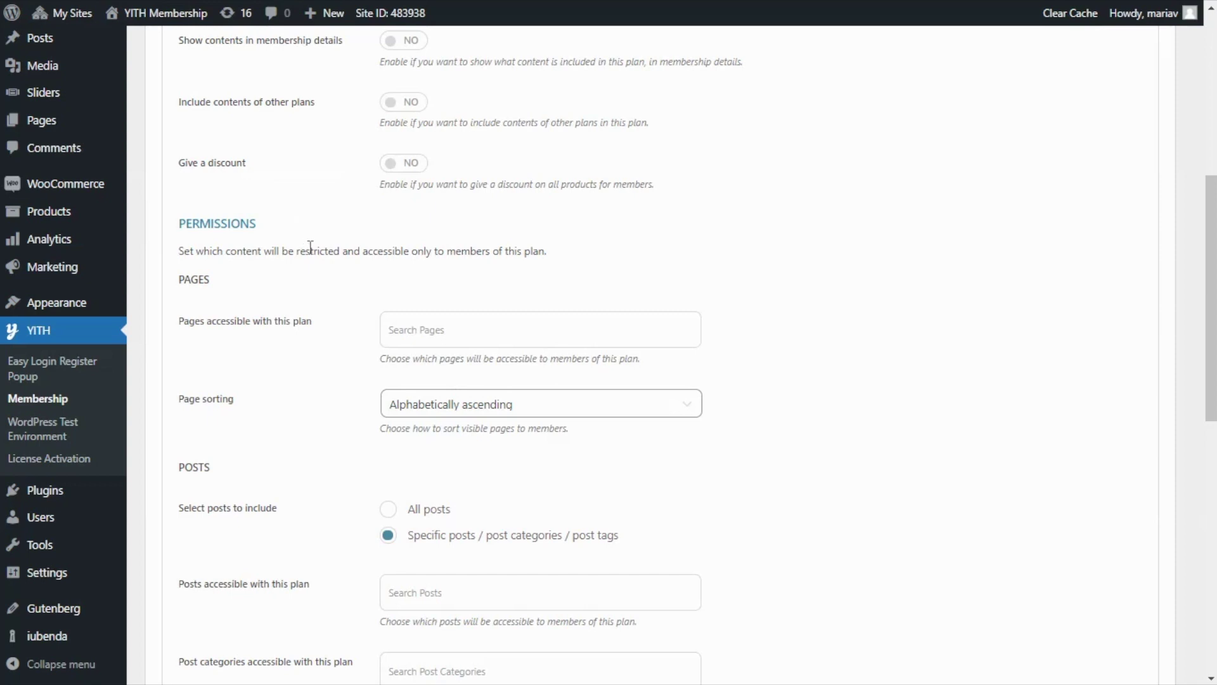
- Add the Shop page and All products to the plan, then publish it
{"action": "left_click", "coordinate": [407, 331]}
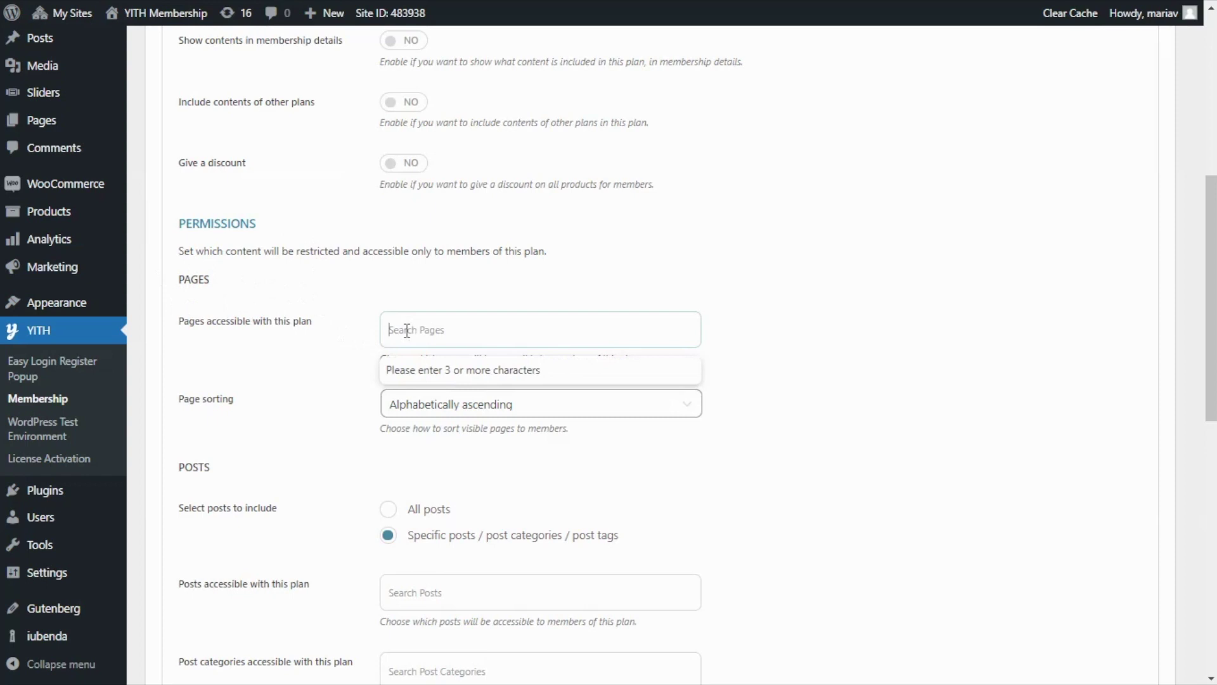
{"action": "type", "text": "shop"}
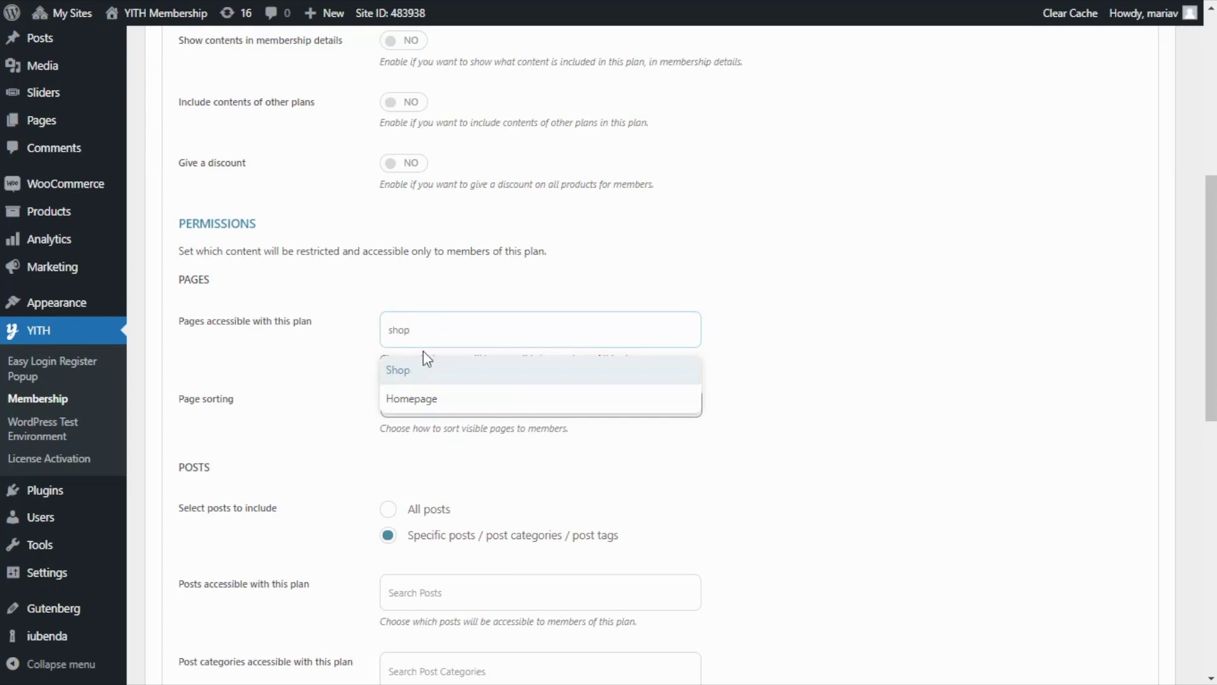
{"action": "left_click", "coordinate": [430, 375]}
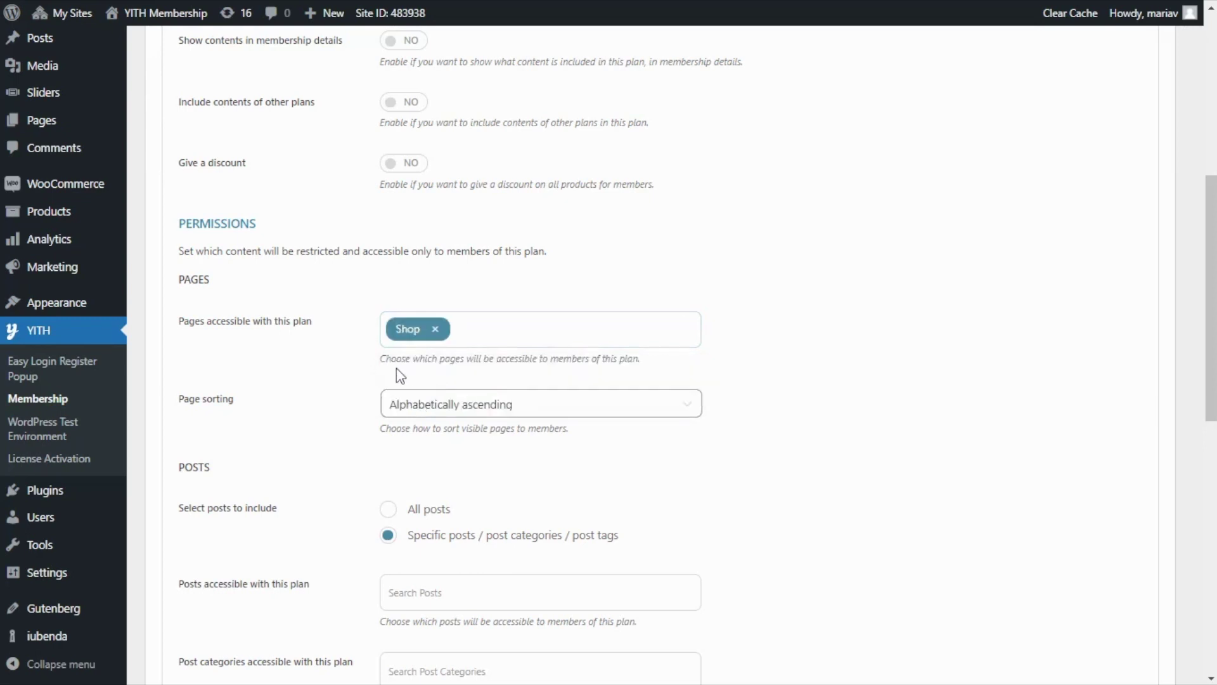
{"action": "scroll", "coordinate": [332, 365], "scroll_direction": "down", "scroll_amount": 2}
{"action": "scroll", "coordinate": [333, 364], "scroll_direction": "down", "scroll_amount": 5}
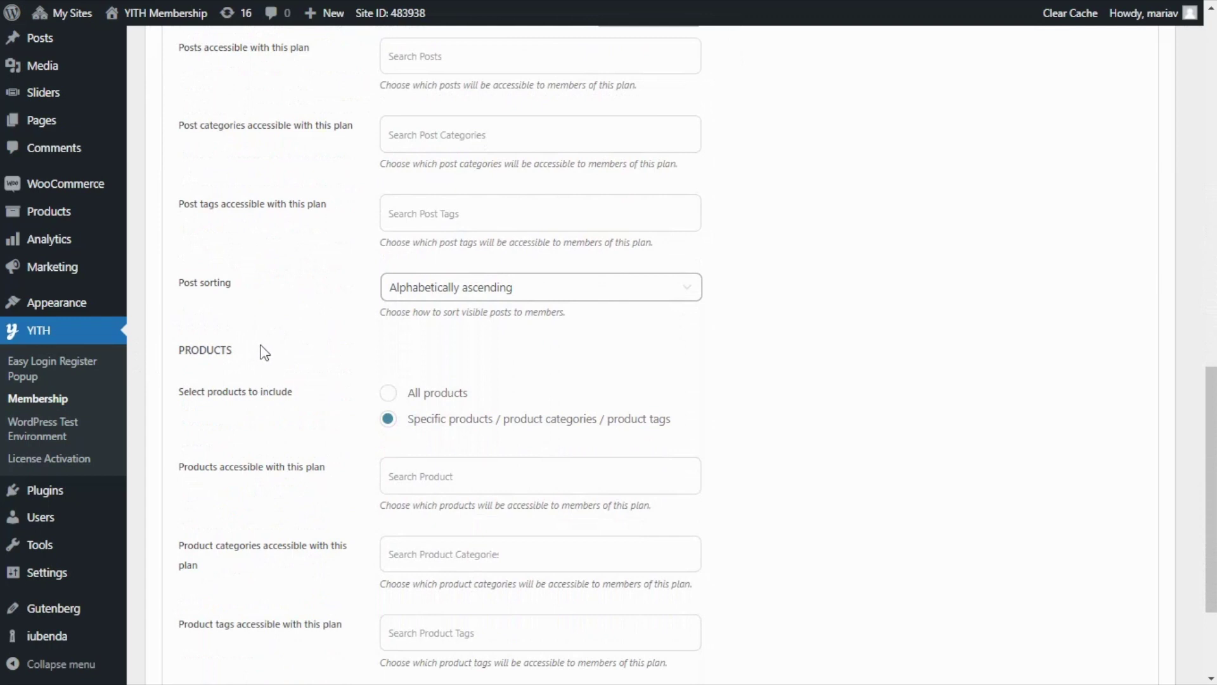
{"action": "left_click", "coordinate": [381, 395]}
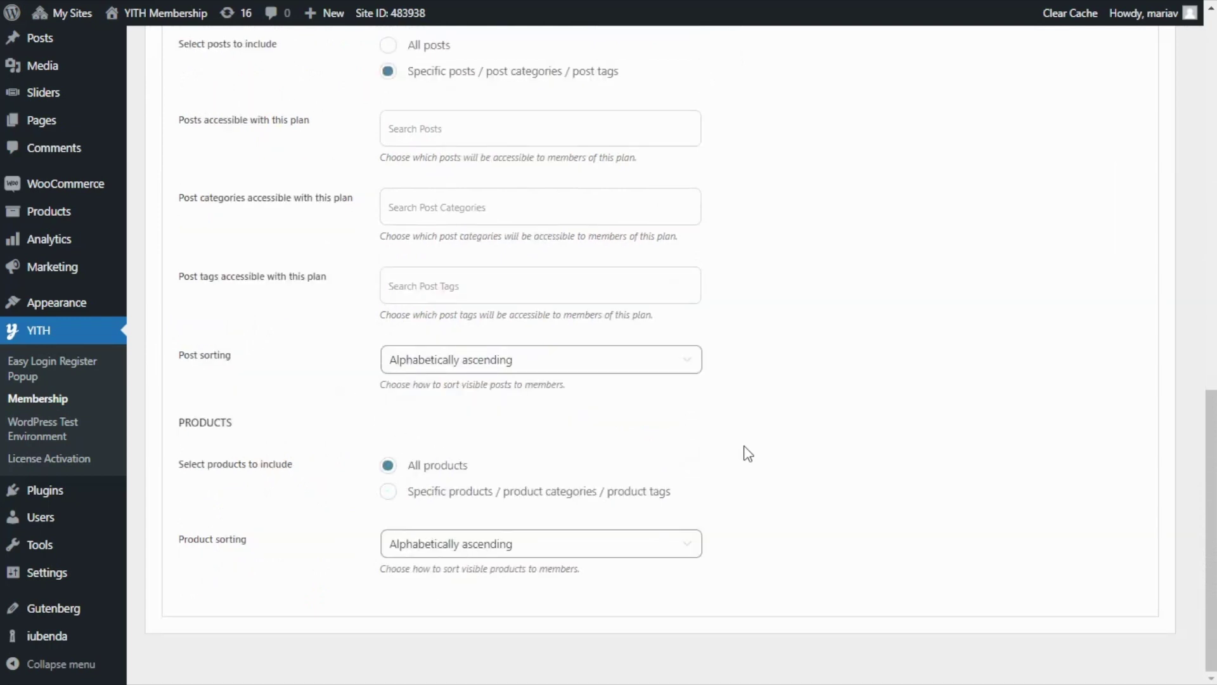
{"action": "scroll", "coordinate": [753, 454], "scroll_direction": "up", "scroll_amount": 12}
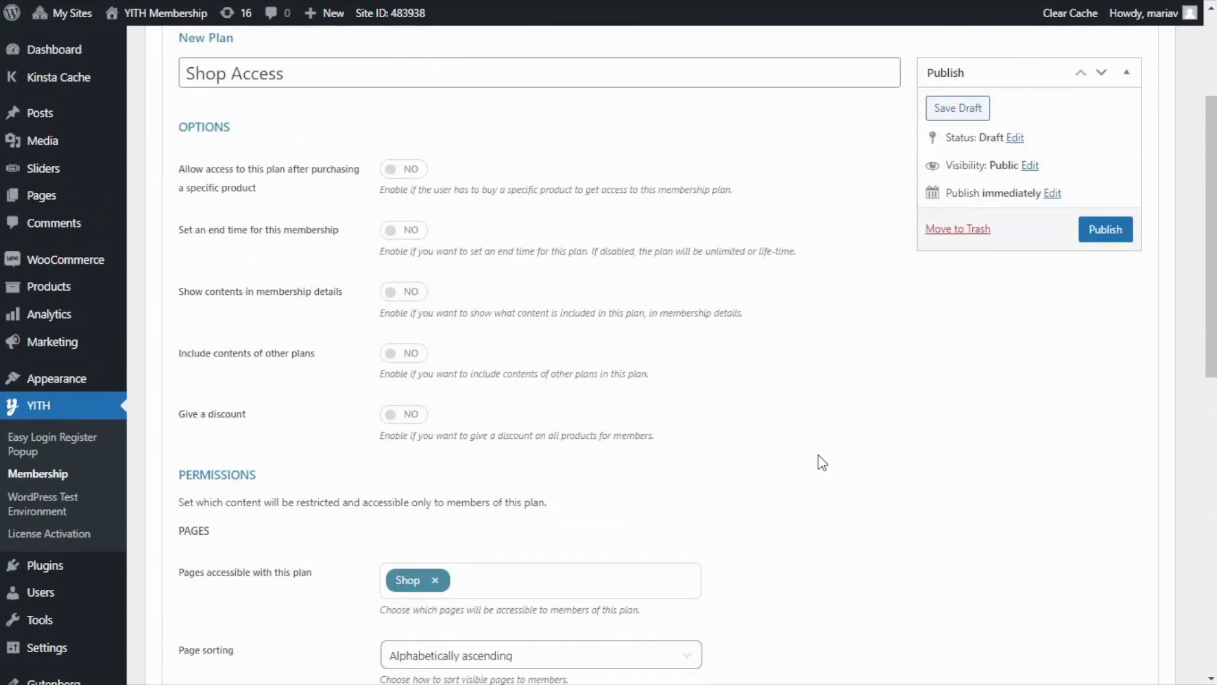
{"action": "left_click", "coordinate": [1109, 322]}
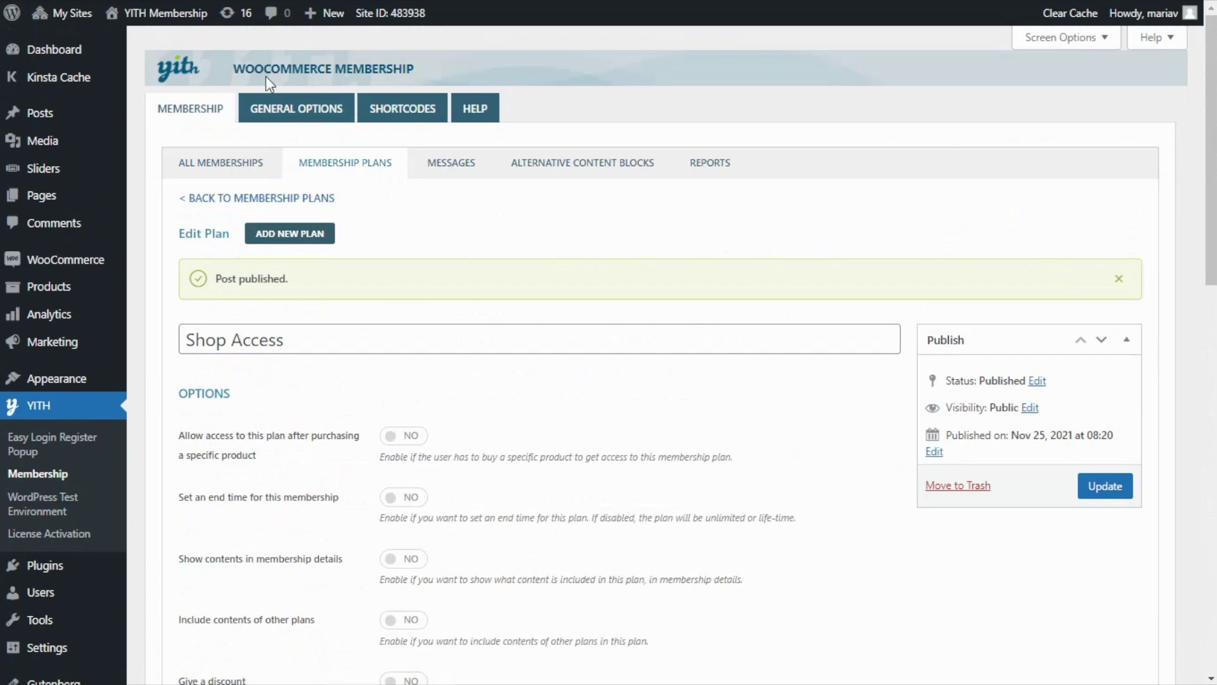
- In General Options, enable auto-assign and choose Shop Access as the plan for new customers
{"action": "left_click", "coordinate": [287, 122]}
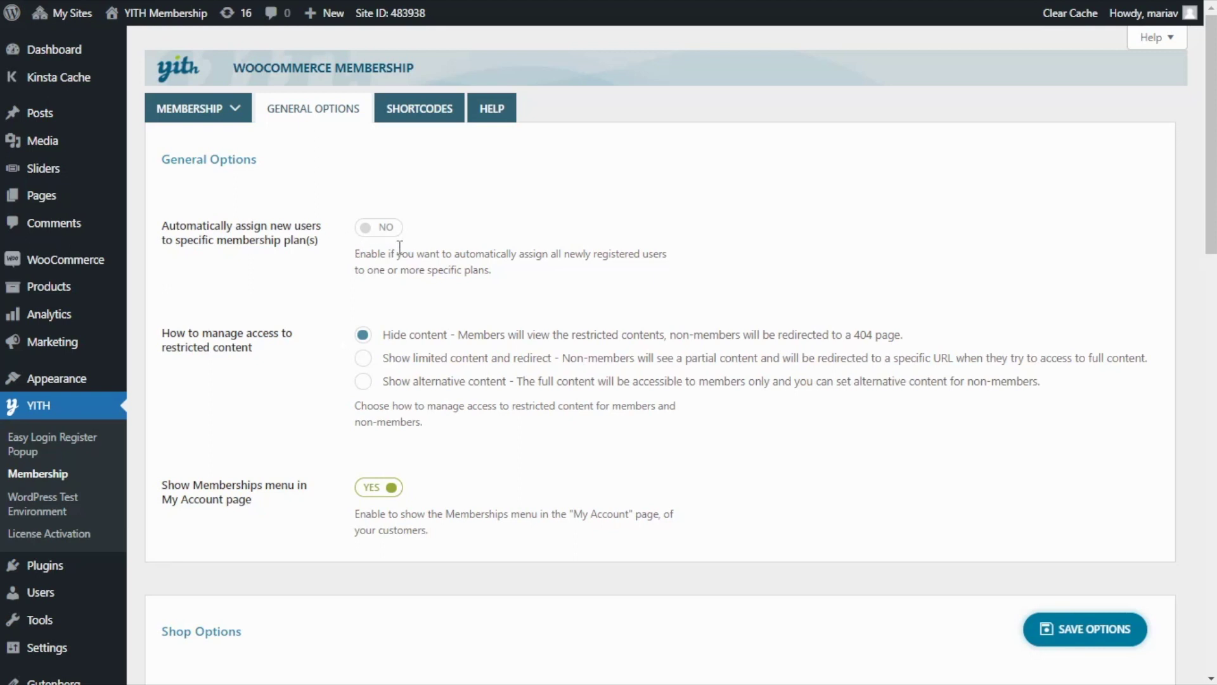
{"action": "left_click", "coordinate": [376, 230]}
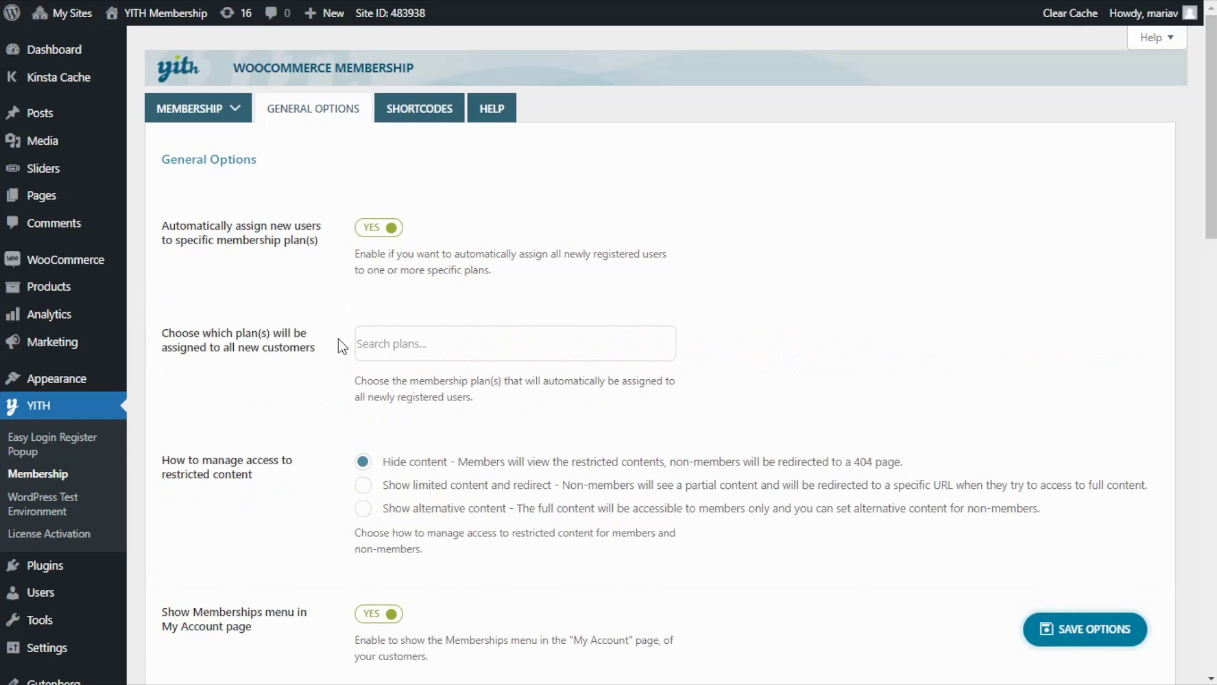
{"action": "left_click", "coordinate": [375, 343]}
{"action": "type", "text": "s"}
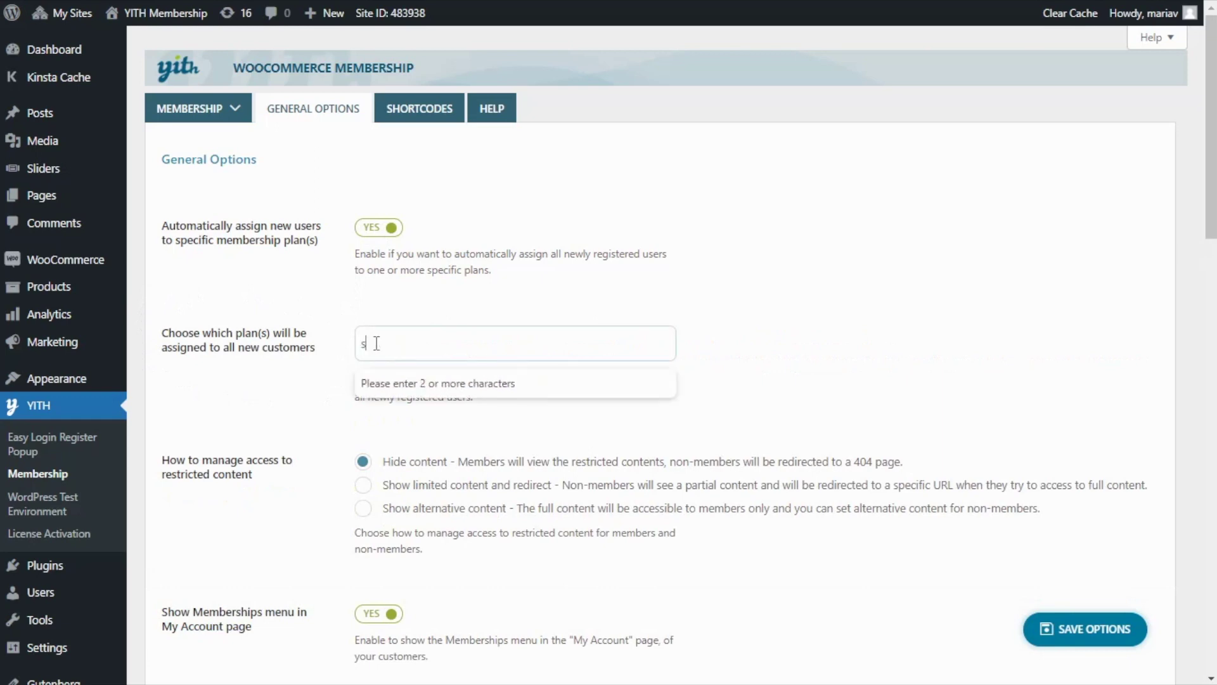
{"action": "type", "text": "hop"}
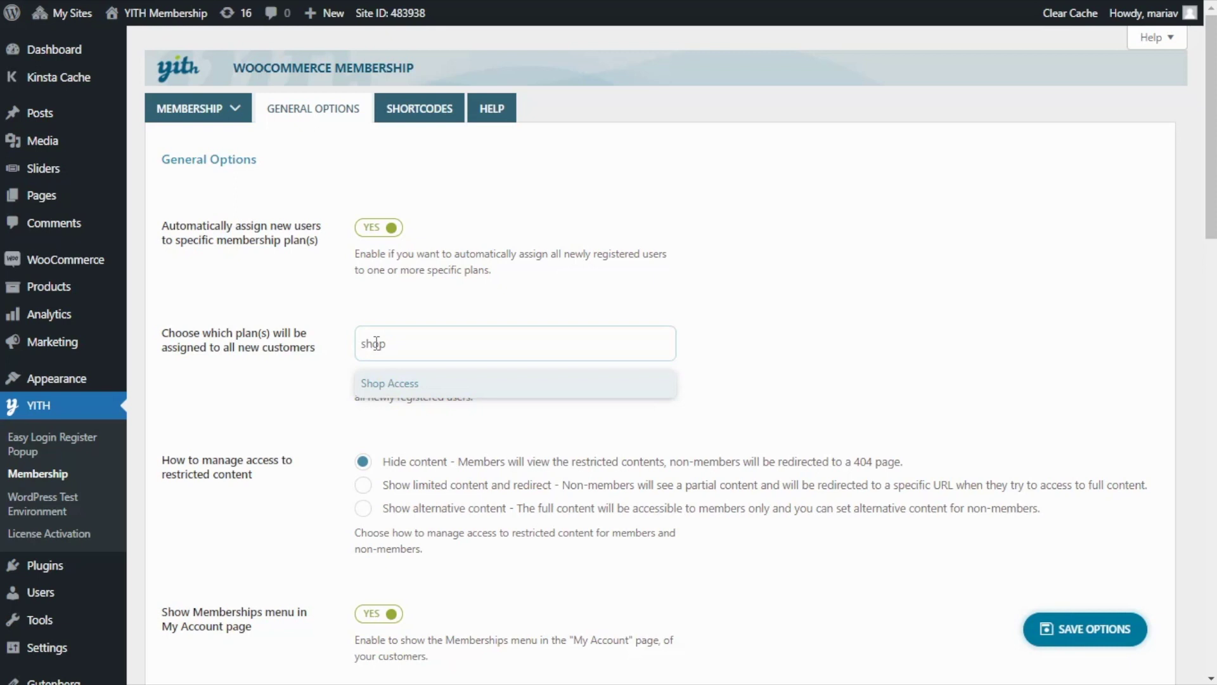
{"action": "left_click", "coordinate": [406, 382]}
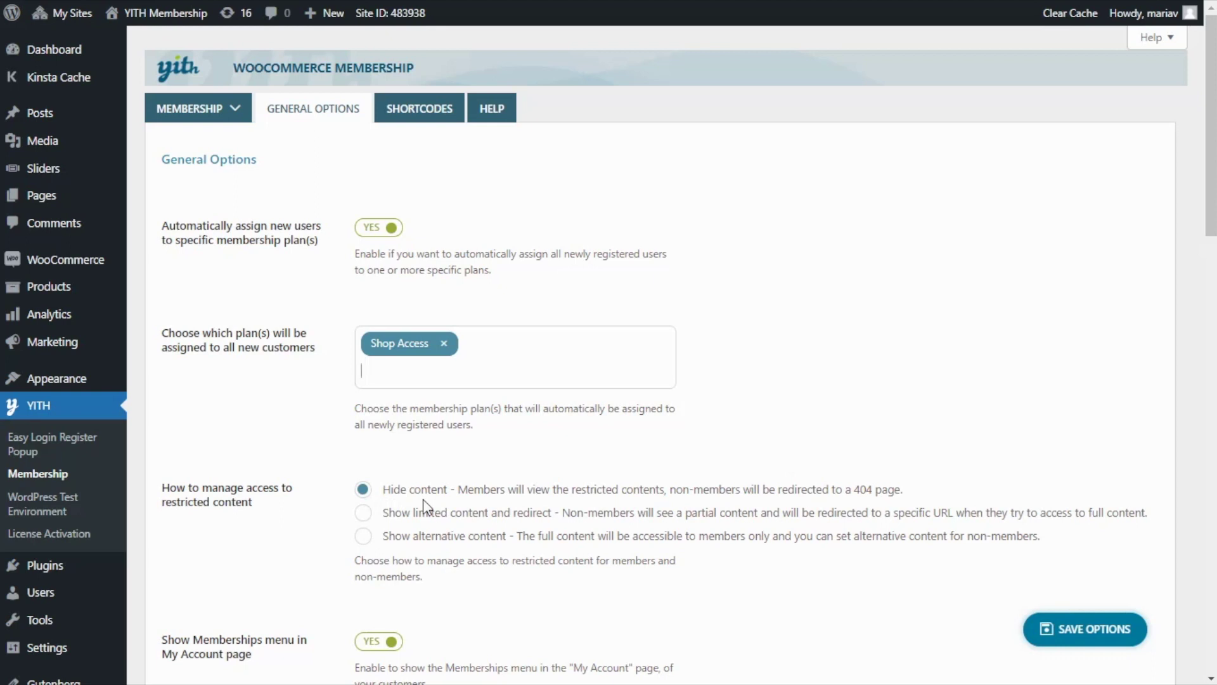
- Set Shop Options to 'Only members can view products' and save the options
{"action": "scroll", "coordinate": [423, 500], "scroll_direction": "down", "scroll_amount": 3}
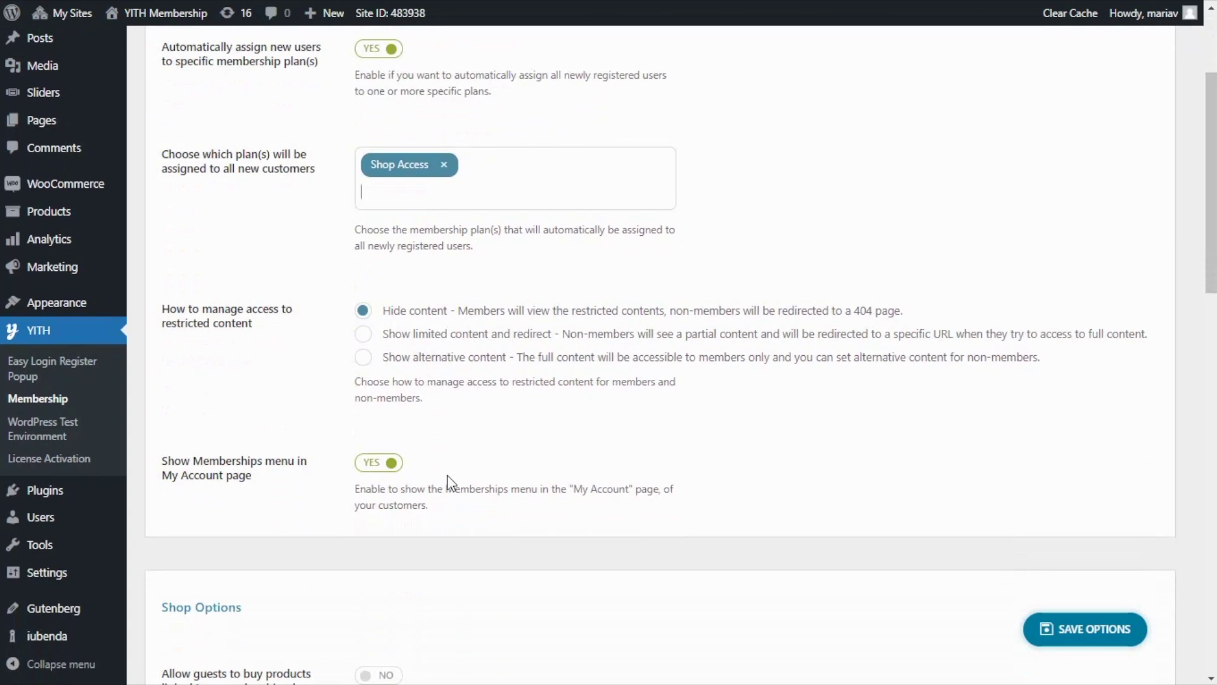
{"action": "scroll", "coordinate": [447, 475], "scroll_direction": "down", "scroll_amount": 3}
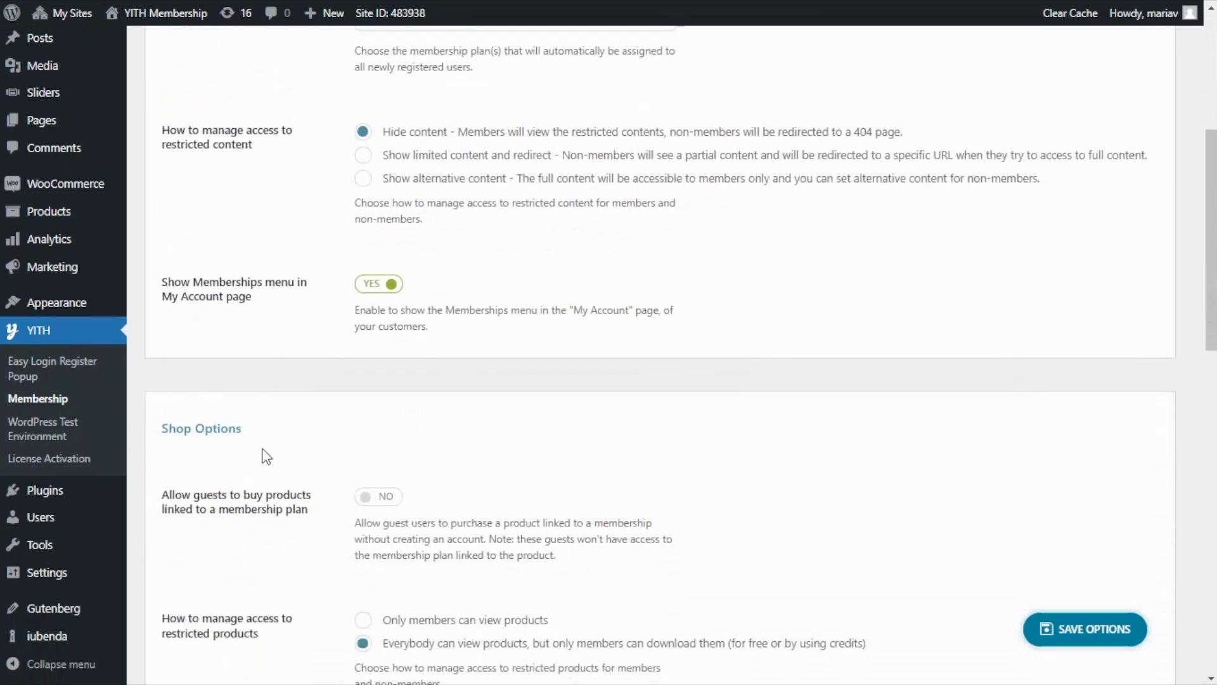
{"action": "scroll", "coordinate": [364, 425], "scroll_direction": "down", "scroll_amount": 3}
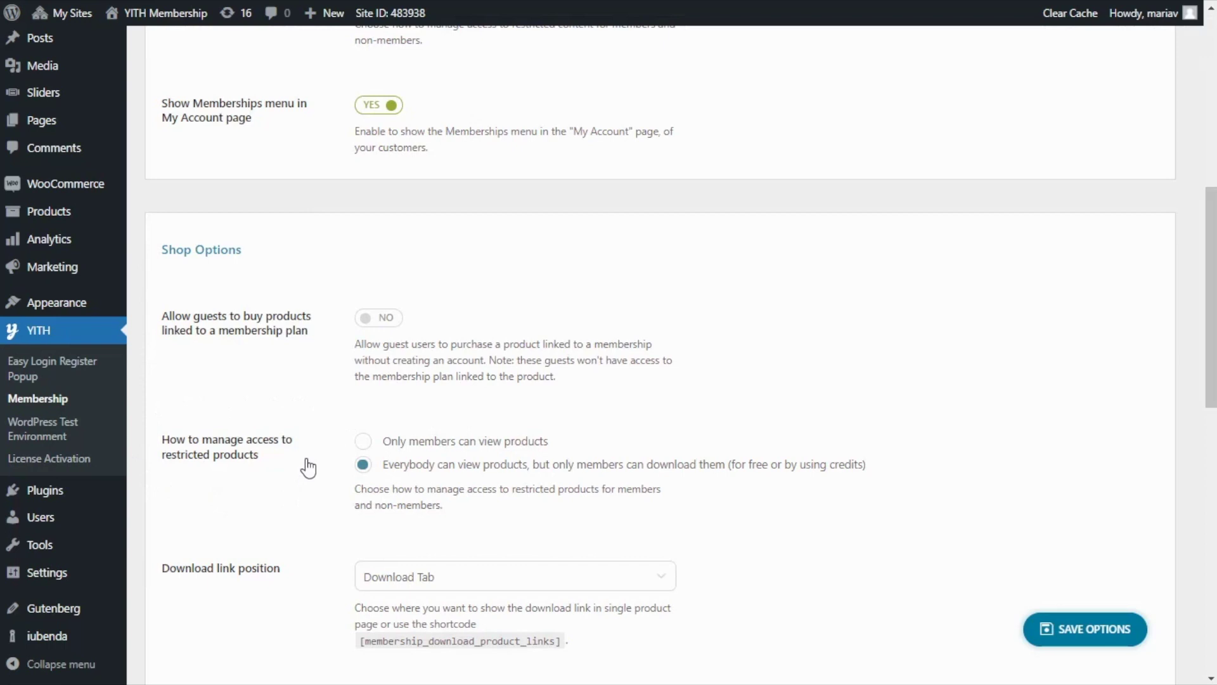
{"action": "left_click", "coordinate": [363, 442]}
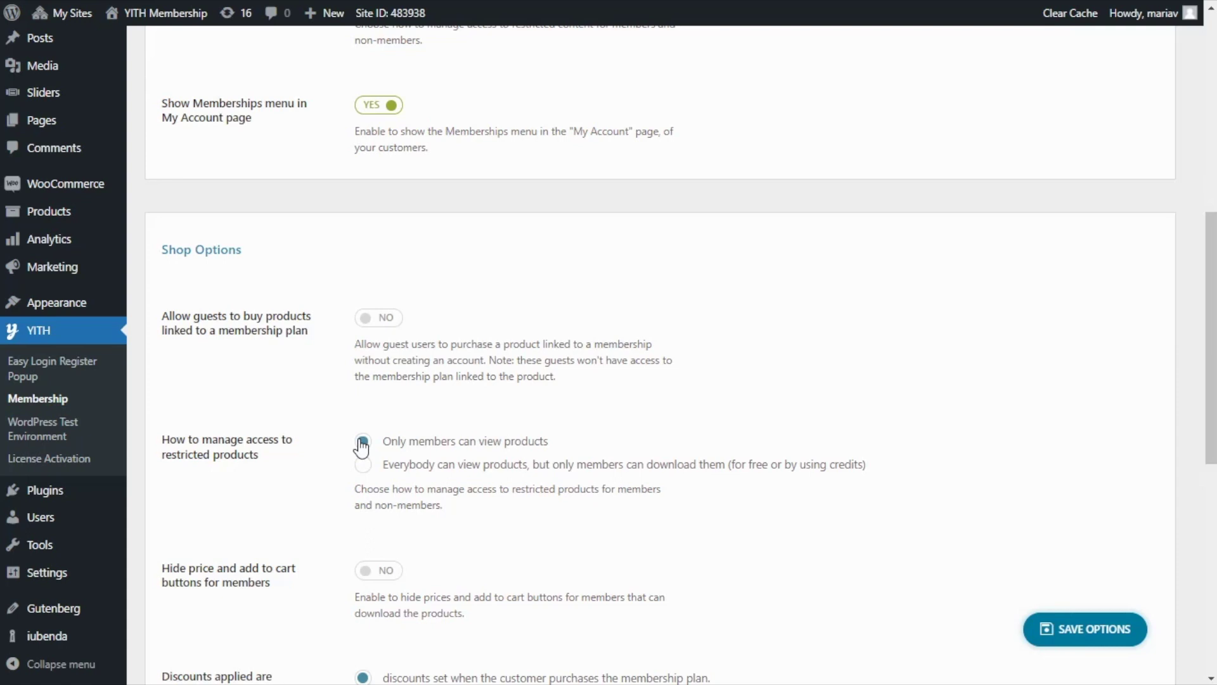
{"action": "left_click", "coordinate": [1090, 631]}
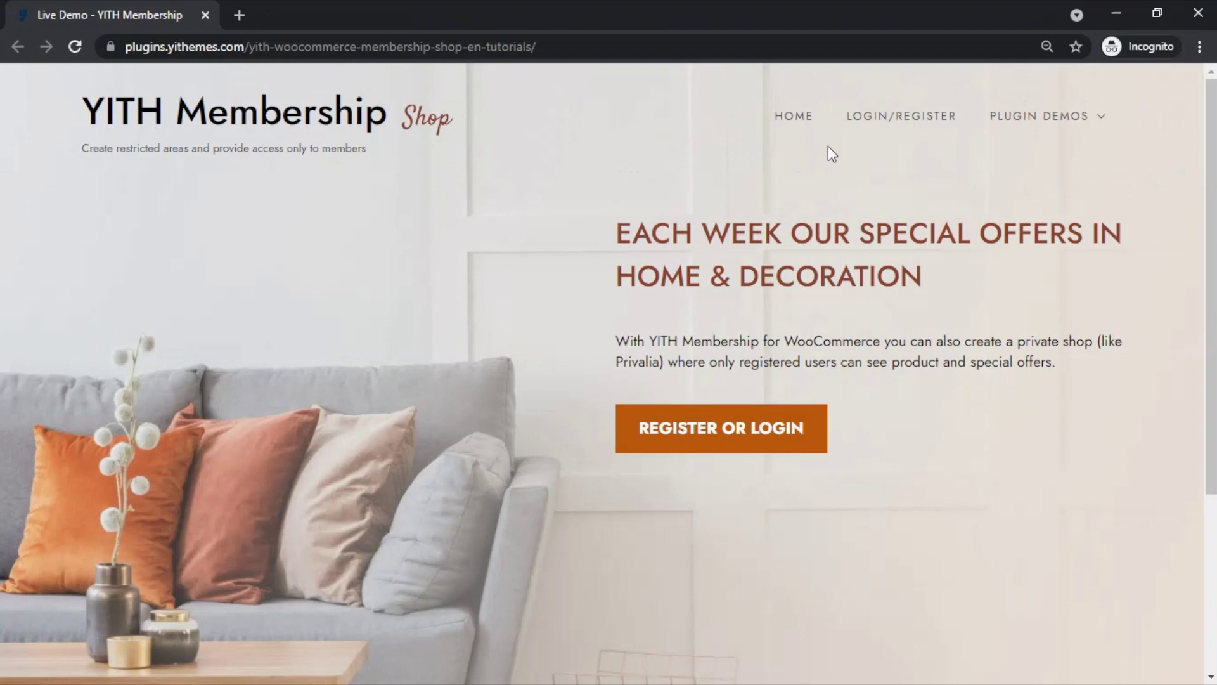
- As a logged-out visitor, load the site's shop/ URL to see the not-found page, then return home
{"action": "left_click", "coordinate": [563, 45]}
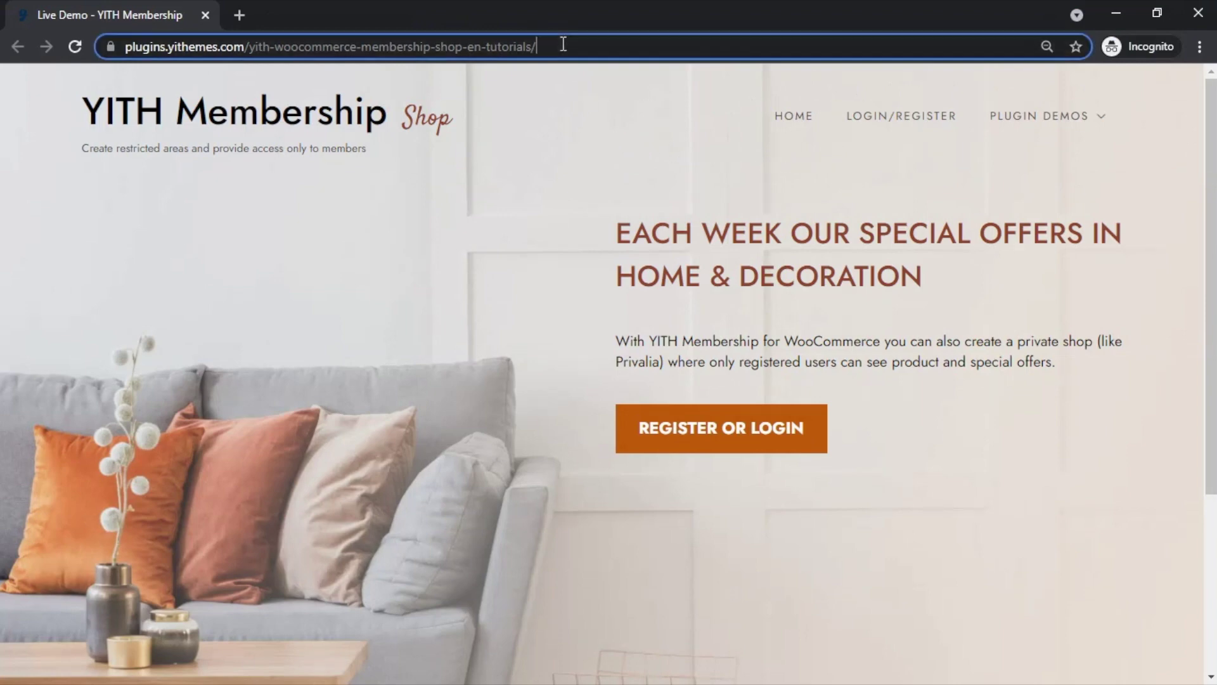
{"action": "key", "text": "End"}
{"action": "type", "text": "shop"}
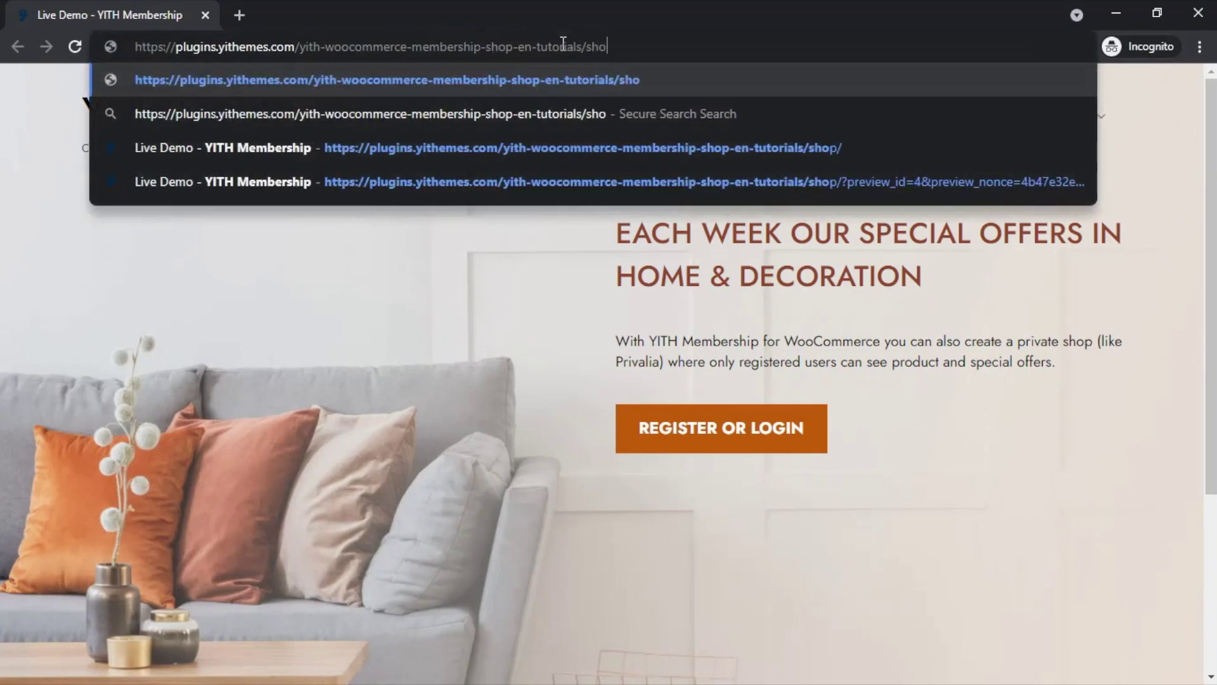
{"action": "key", "text": "Return"}
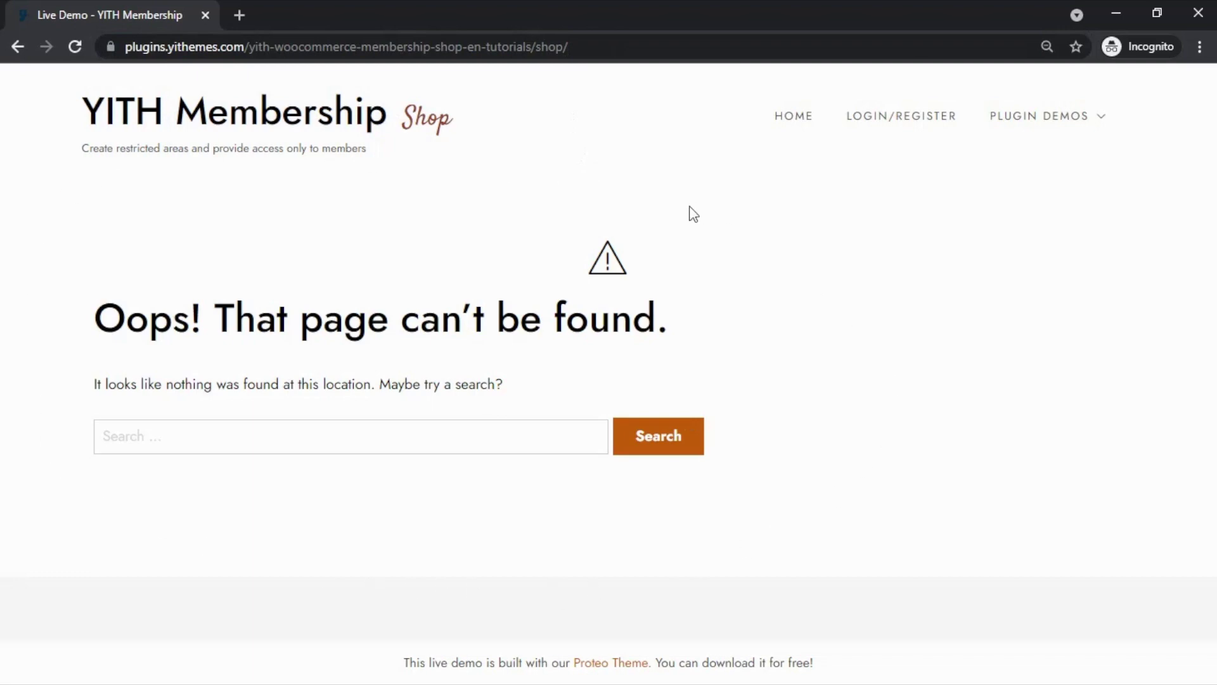
{"action": "left_click", "coordinate": [785, 127]}
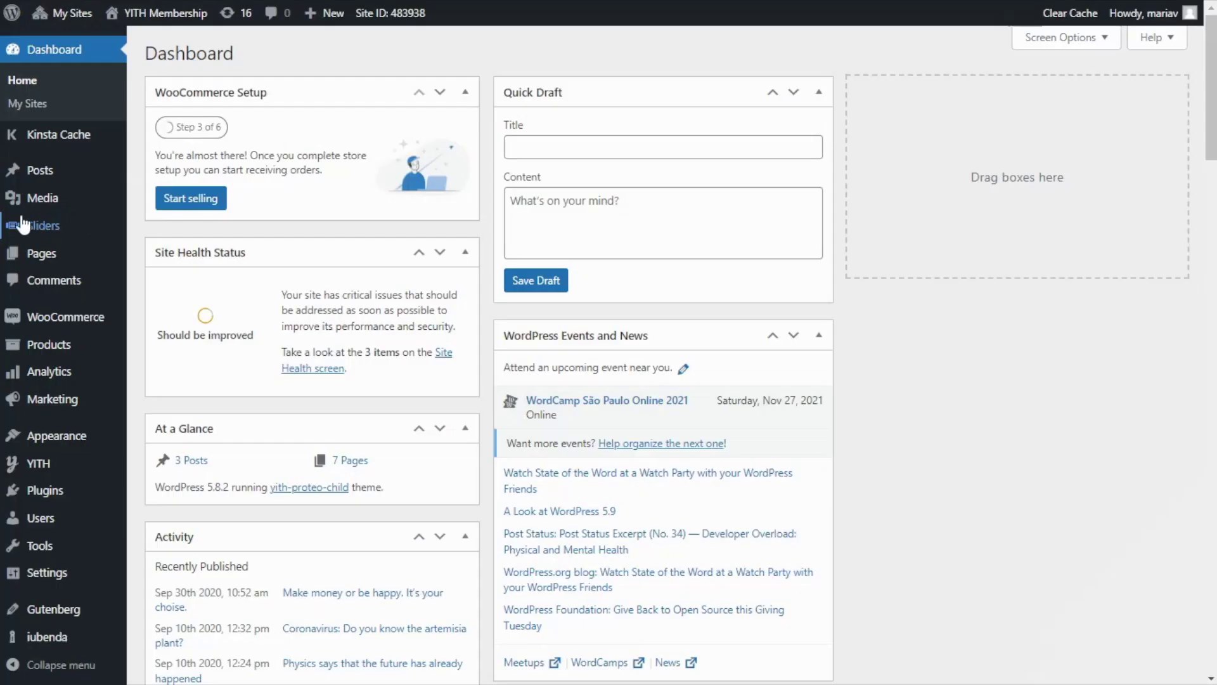
- From Sliders > All Sliders, open the Home slider and edit its only slide
{"action": "mouse_move", "coordinate": [76, 241]}
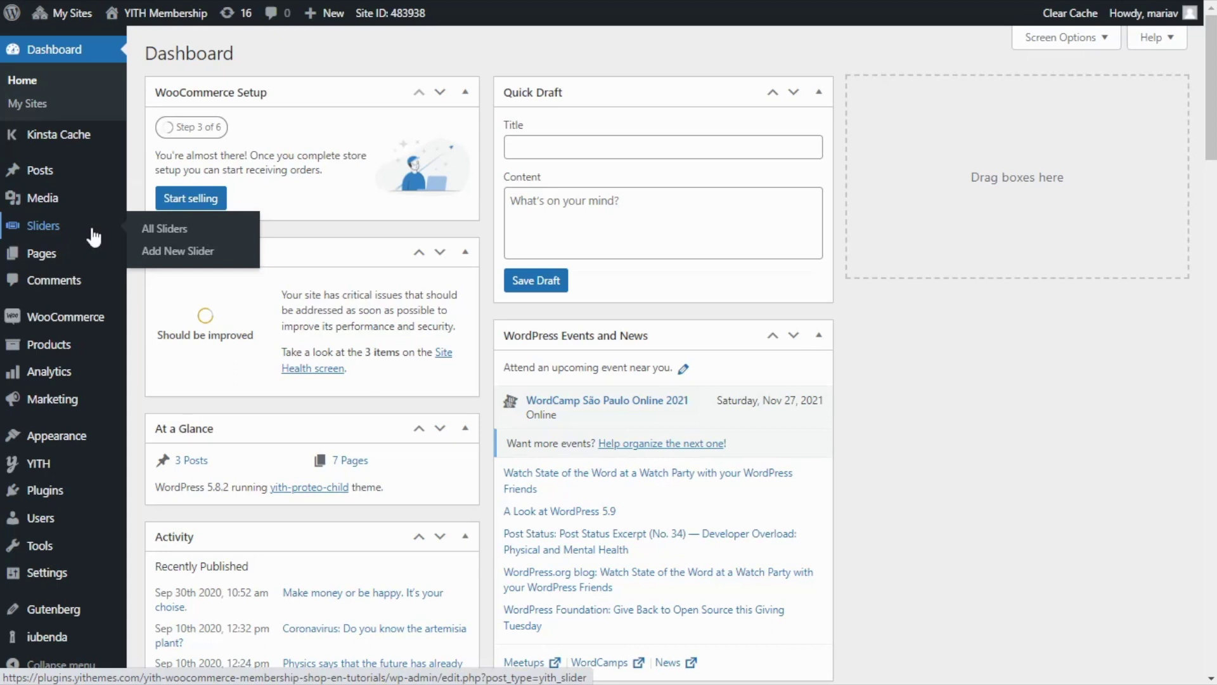
{"action": "left_click", "coordinate": [84, 233]}
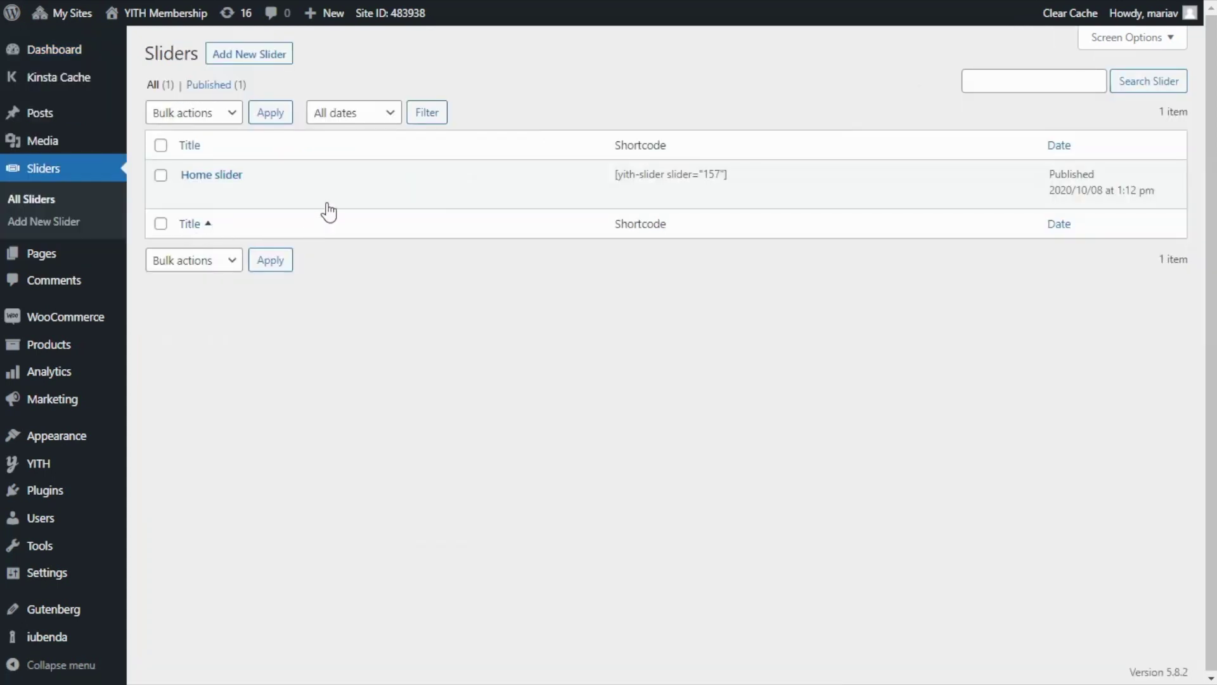
{"action": "left_click", "coordinate": [221, 181]}
{"action": "mouse_move", "coordinate": [226, 232]}
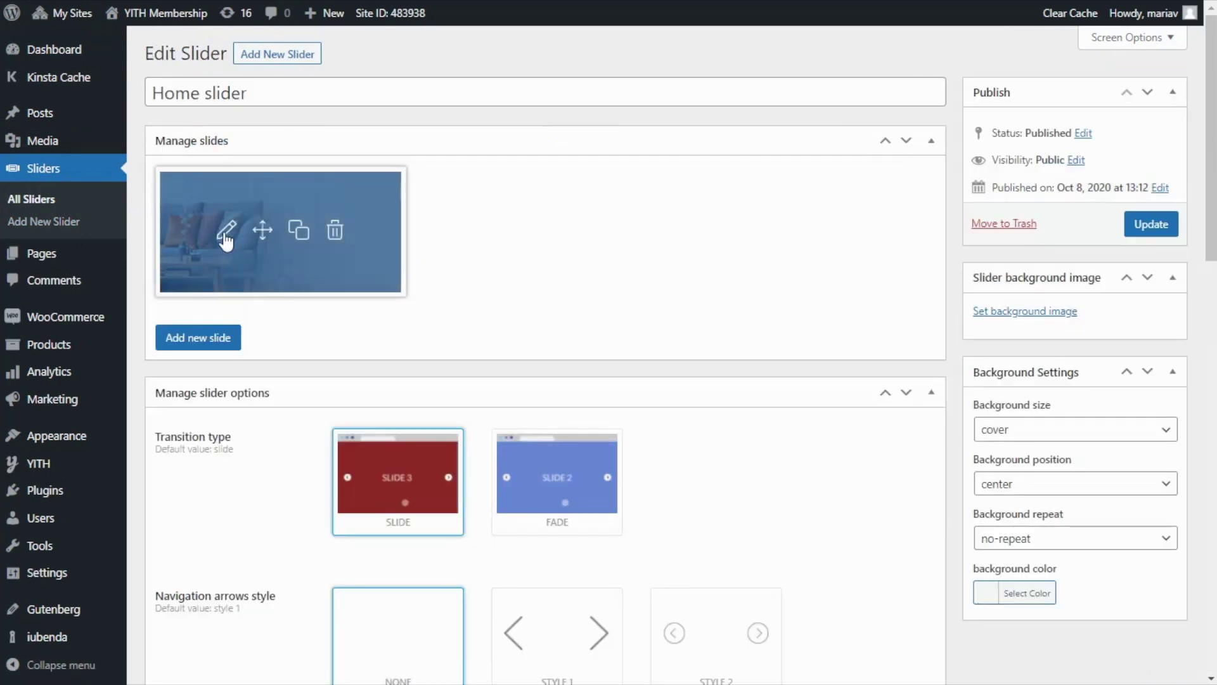
{"action": "left_click", "coordinate": [227, 234]}
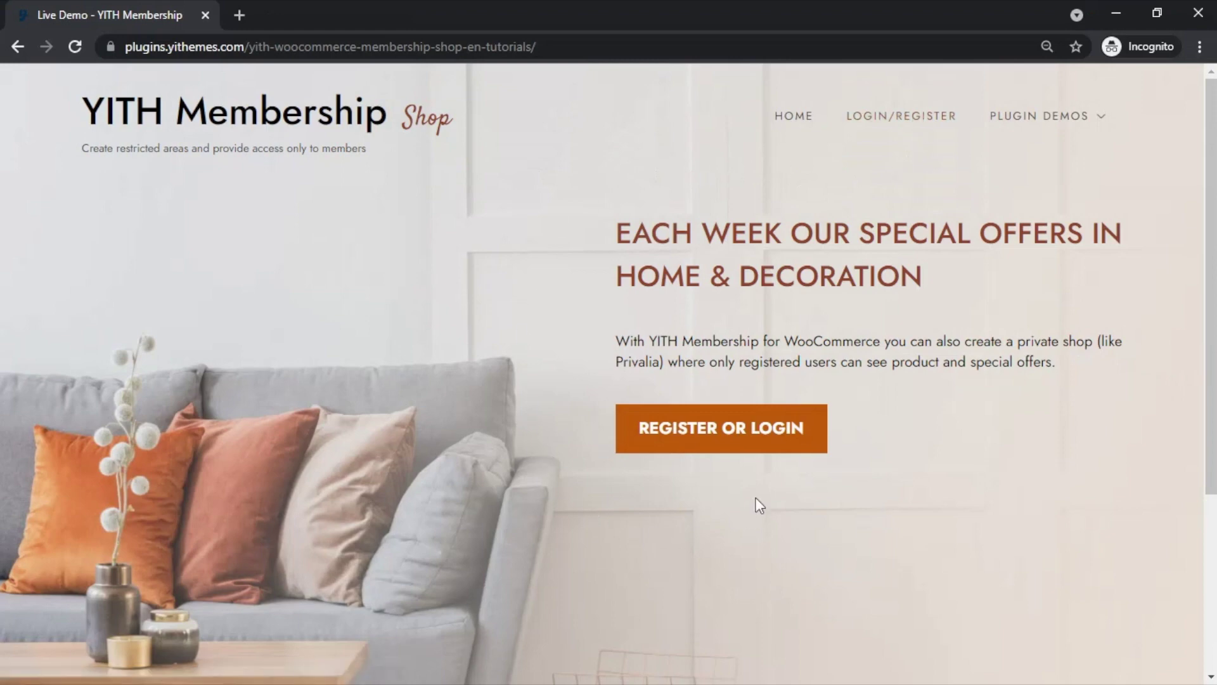
- Use REGISTER OR LOGIN, enter a username in the email/username field, and continue
{"action": "left_click", "coordinate": [734, 432]}
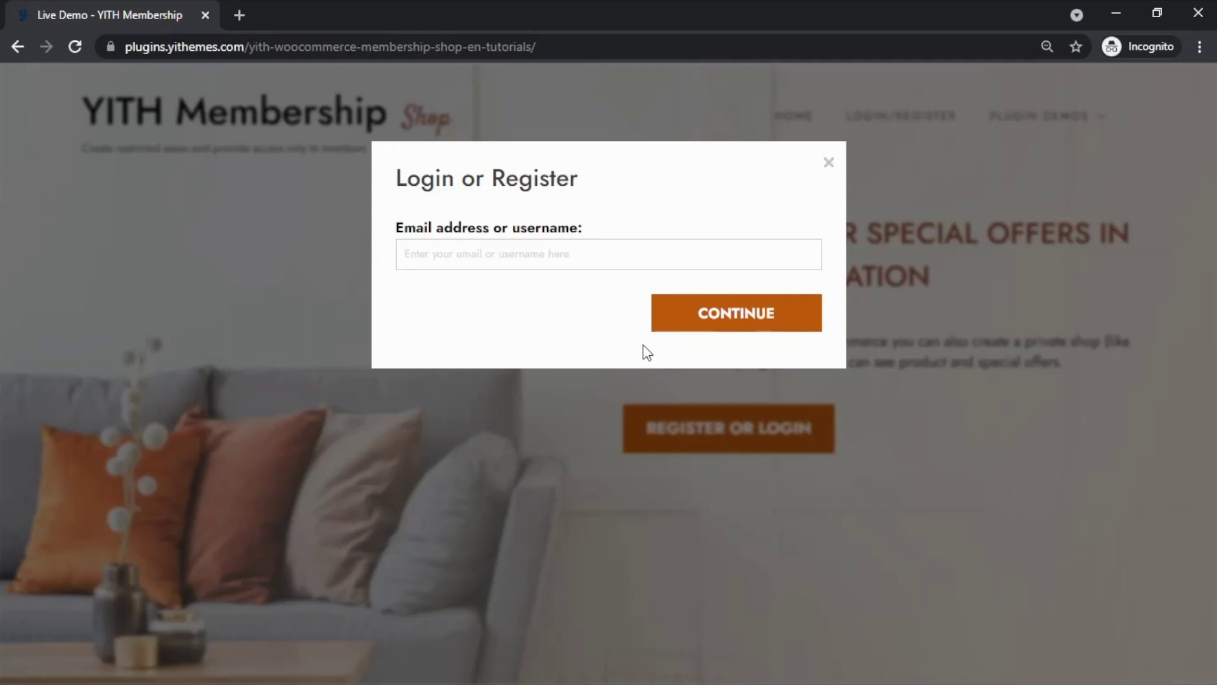
{"action": "left_click", "coordinate": [452, 260]}
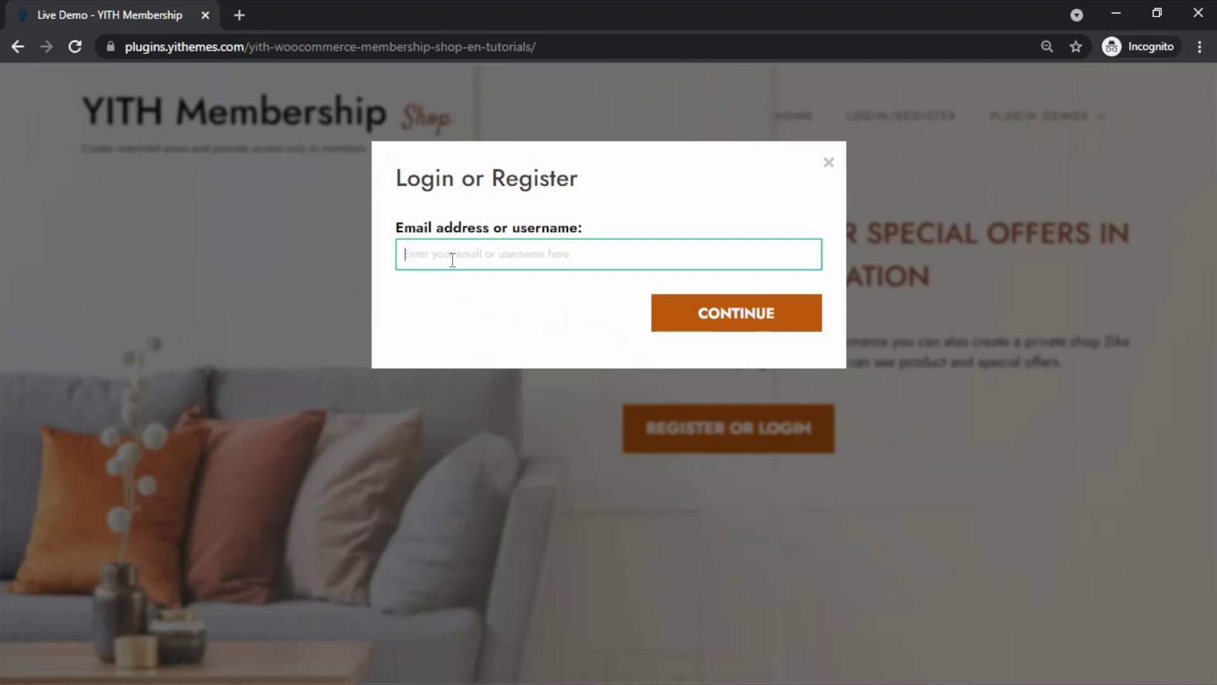
{"action": "type", "text": "Maria"}
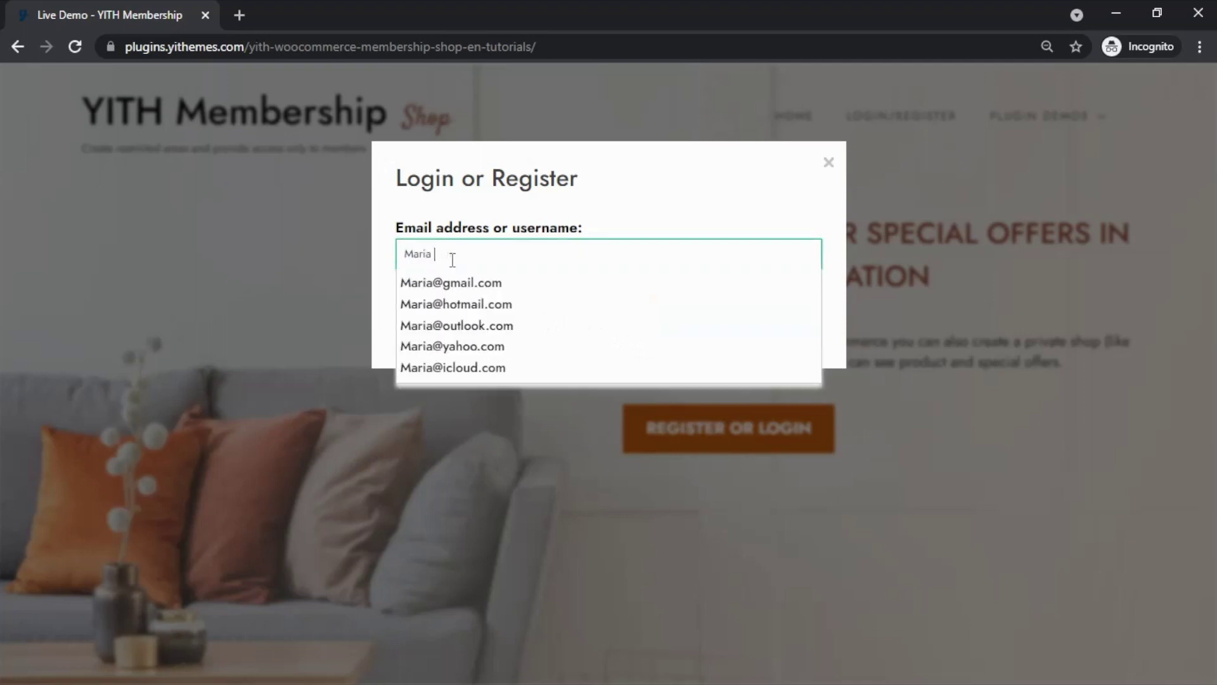
{"action": "type", "text": " Andrea"}
{"action": "key", "text": "Tab"}
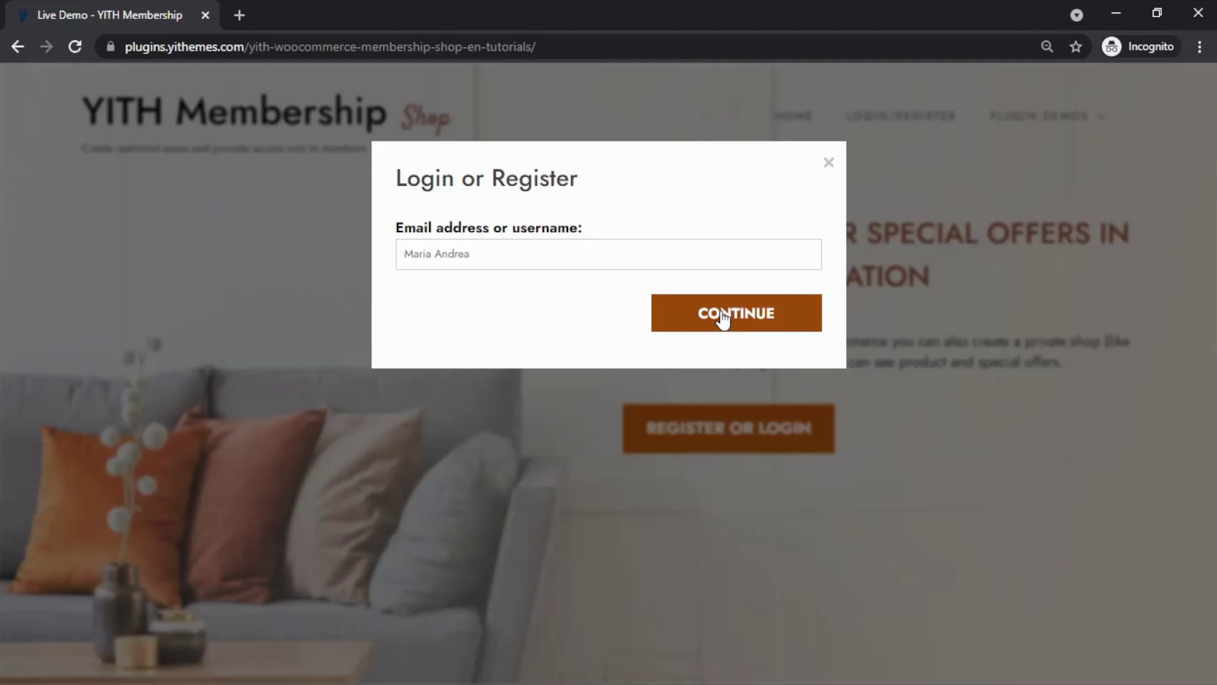
{"action": "left_click", "coordinate": [724, 319]}
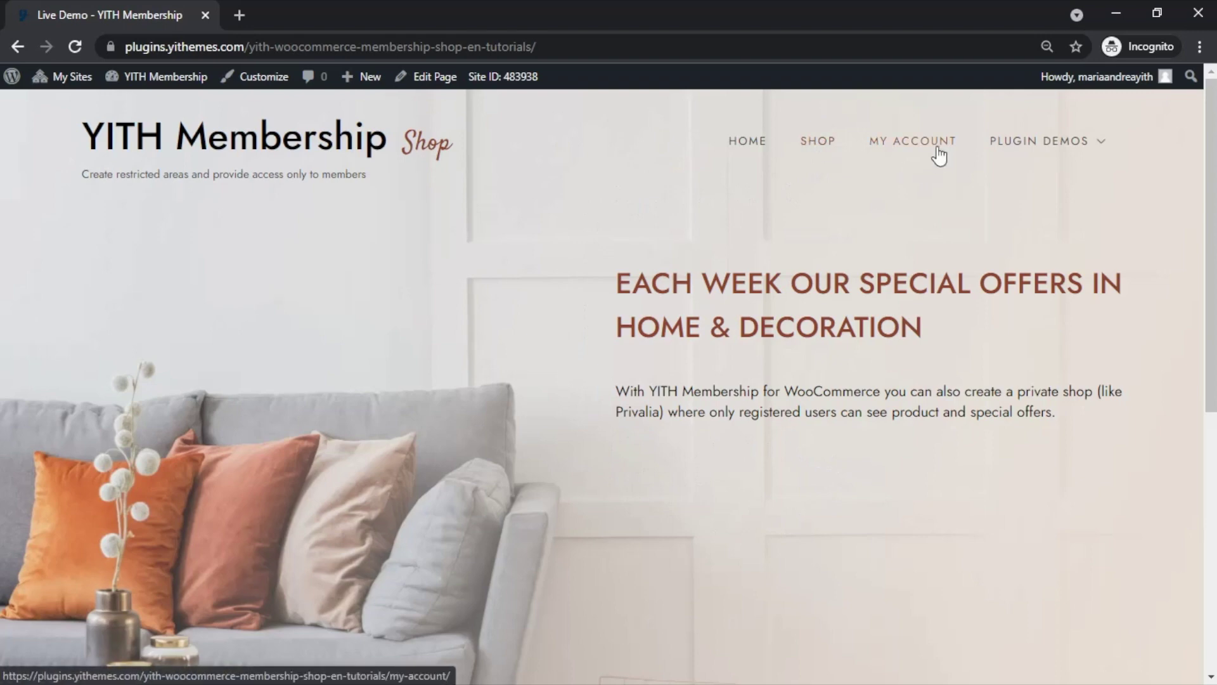
- As the logged-in member, browse the shop grid and open the $750.00 Relax sofa product page
{"action": "left_click", "coordinate": [825, 151]}
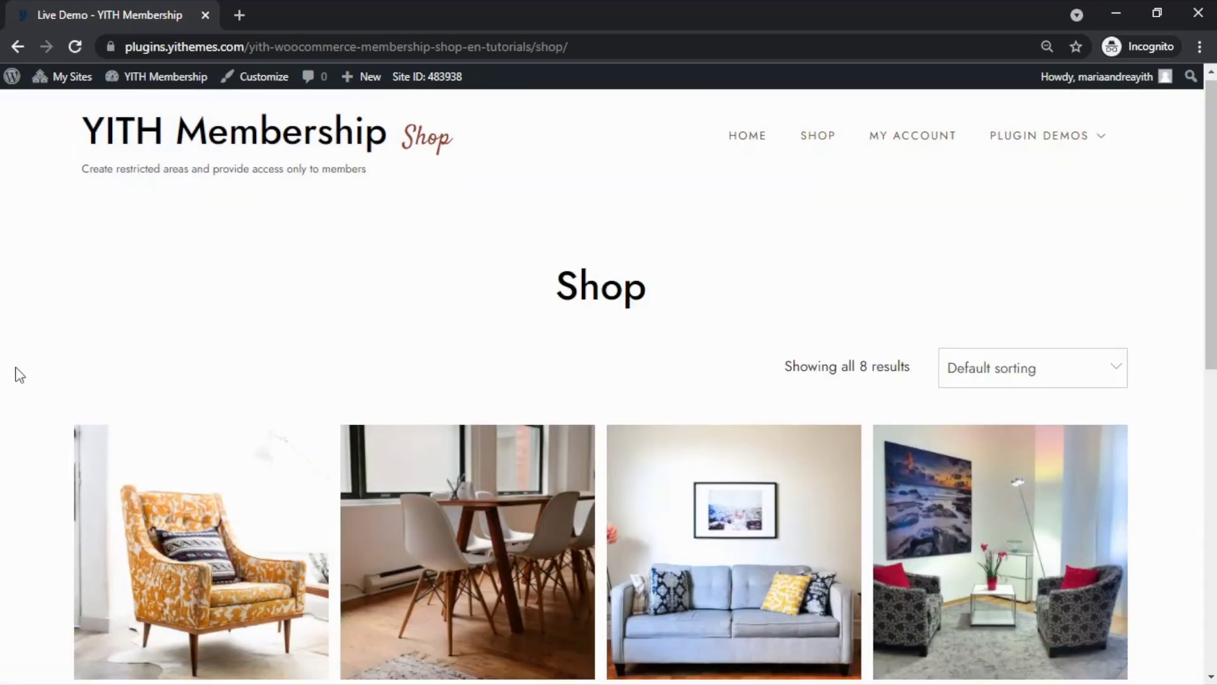
{"action": "scroll", "coordinate": [12, 373], "scroll_direction": "down", "scroll_amount": 3}
{"action": "scroll", "coordinate": [13, 378], "scroll_direction": "down", "scroll_amount": 7}
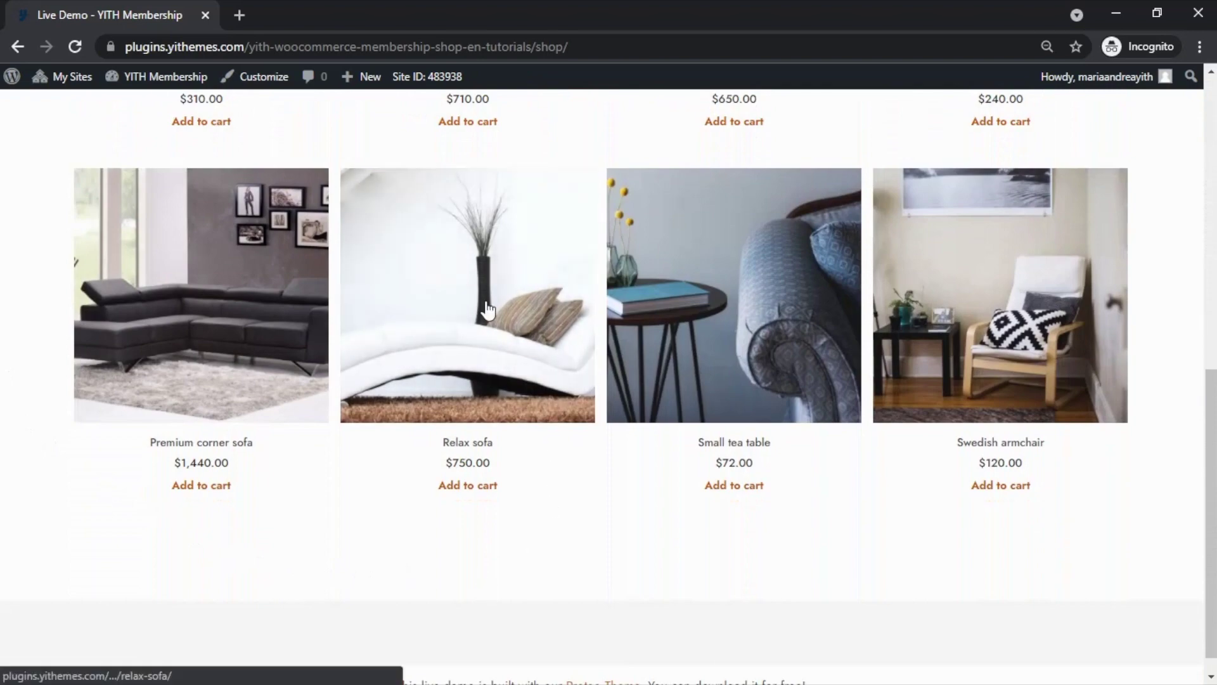
{"action": "left_click", "coordinate": [487, 310]}
{"action": "scroll", "coordinate": [532, 354], "scroll_direction": "down", "scroll_amount": 1}
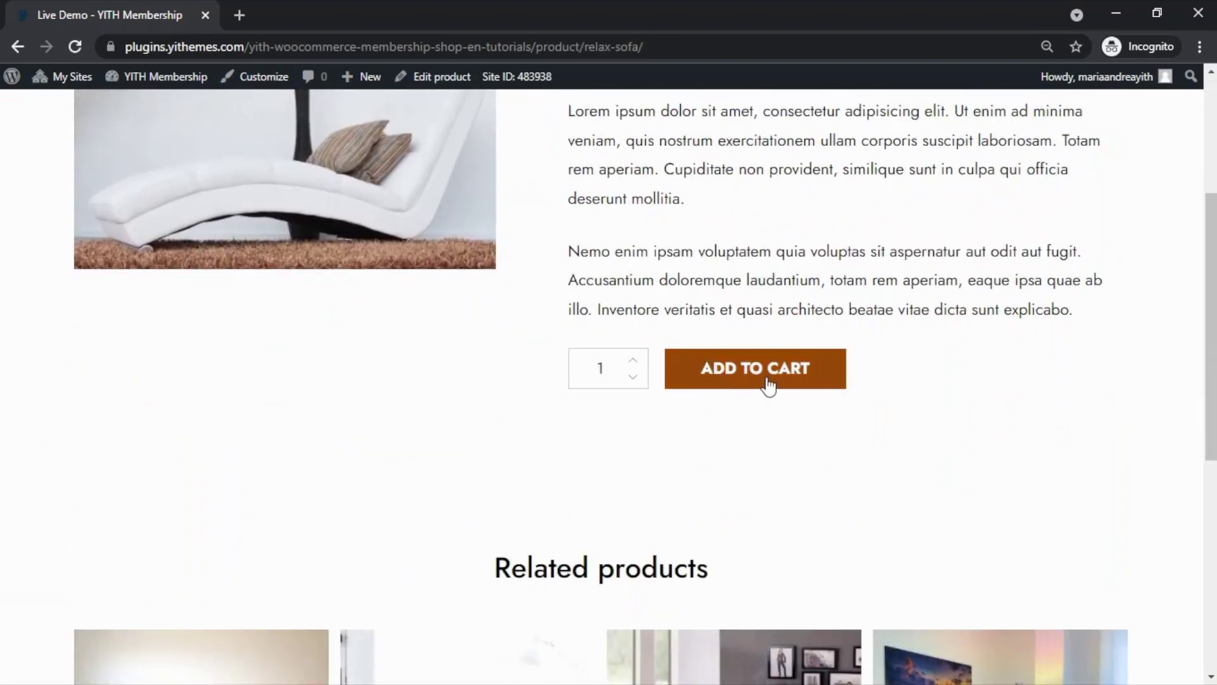
{"action": "scroll", "coordinate": [775, 359], "scroll_direction": "up", "scroll_amount": 4}
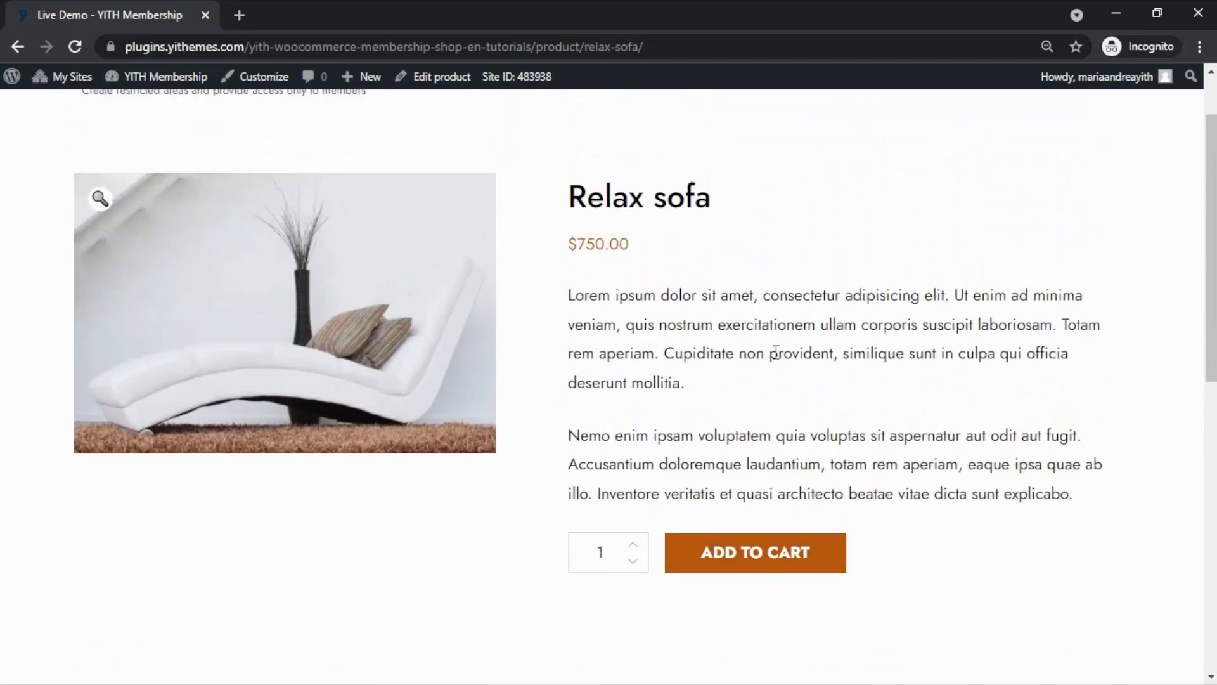